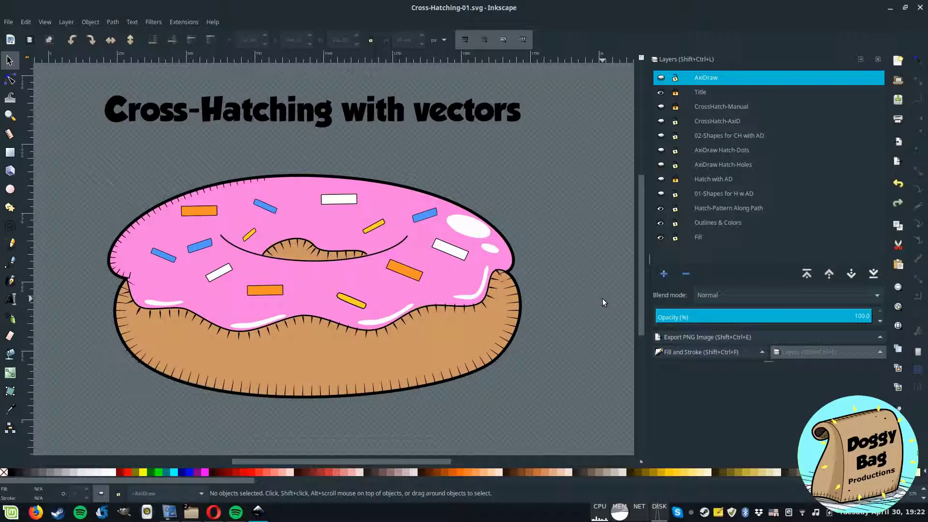
Show the AxiDraw heading layer in place of the title layer
{"action": "left_click", "coordinate": [660, 78]}
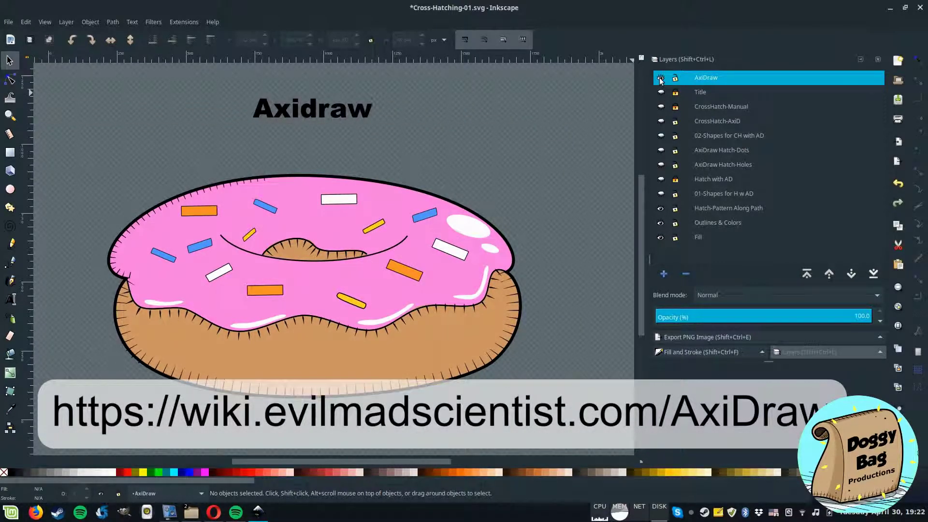
Hide the AxiDraw heading, add layer AxiDraw 1 and draw a small test ellipse on it
{"action": "left_click", "coordinate": [660, 79]}
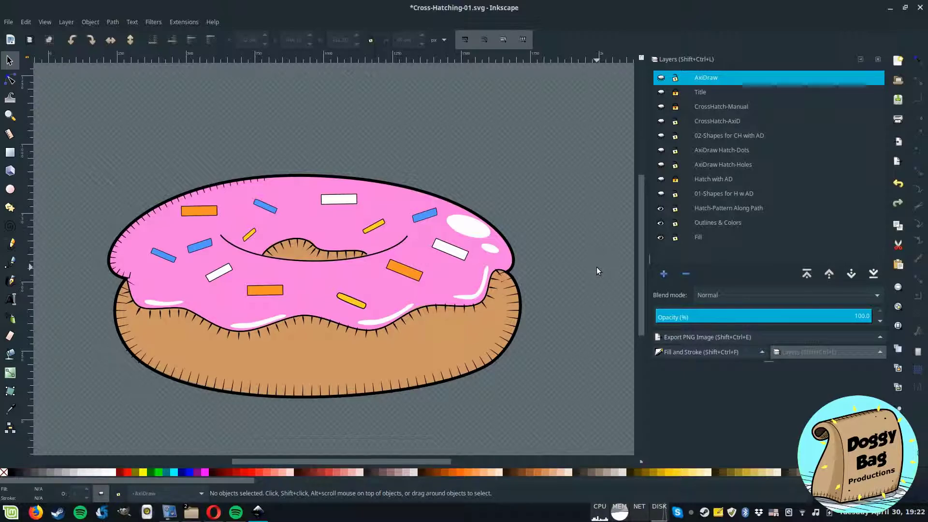
{"action": "key", "text": "ctrl+shift+n"}
{"action": "key", "text": "Return"}
{"action": "key", "text": "e"}
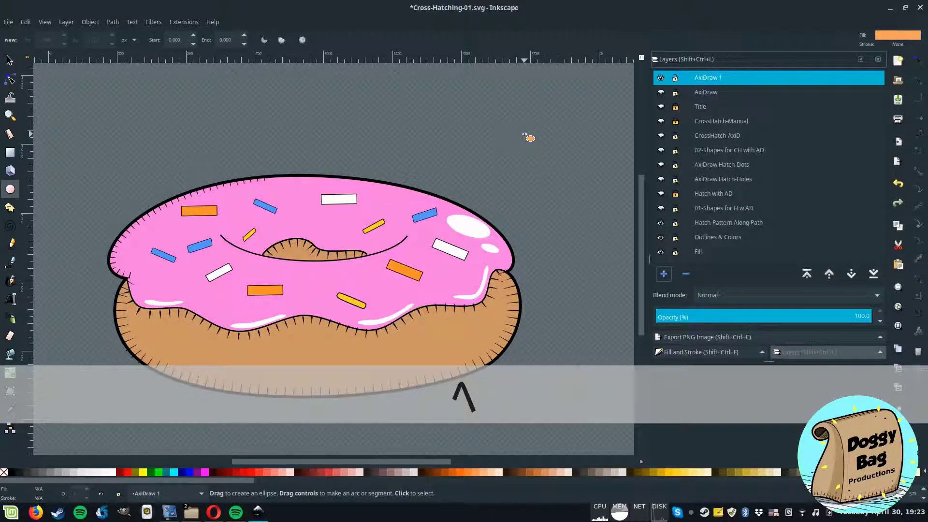
{"action": "left_click_drag", "start_coordinate": [524, 133], "coordinate": [559, 166]}
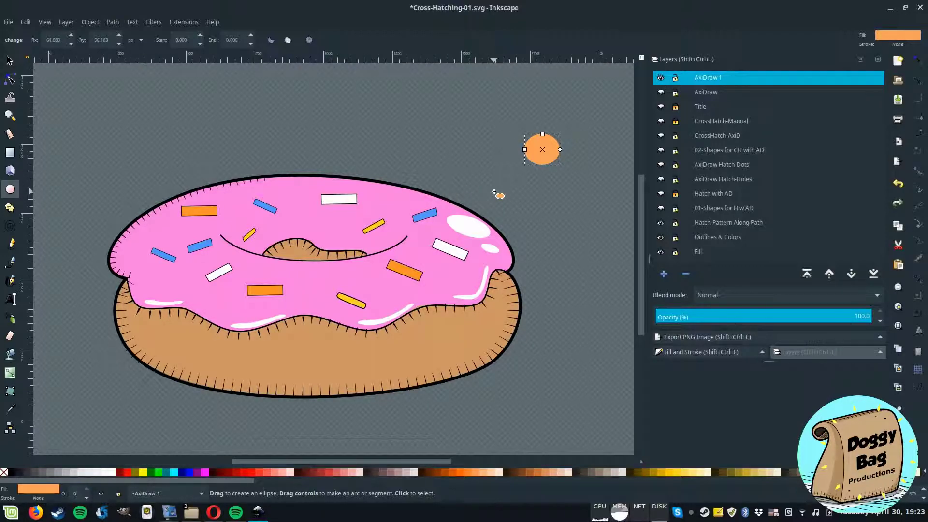
{"action": "key", "text": "F1"}
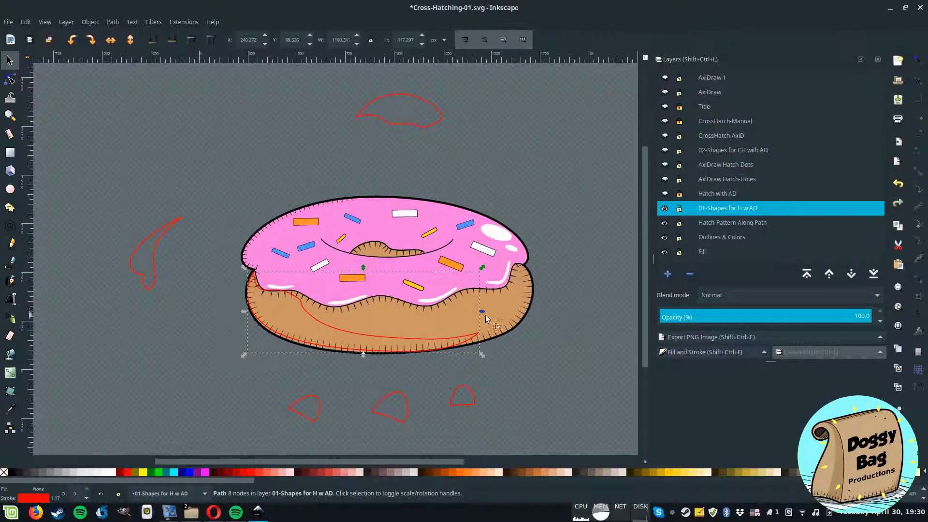
Bring up Extensions > AxiDraw > Hatch fill for the selected base shading shape
{"action": "left_click", "coordinate": [179, 21]}
{"action": "mouse_move", "coordinate": [190, 82]}
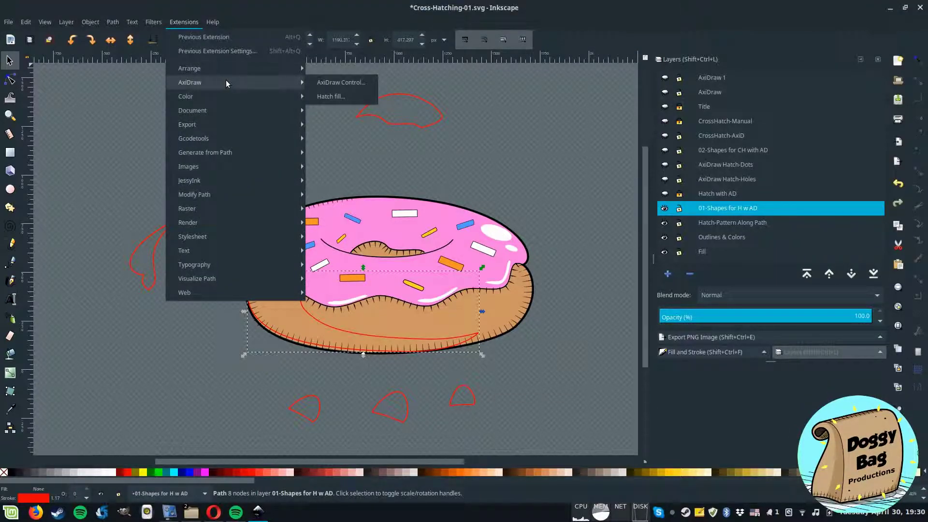
{"action": "left_click", "coordinate": [349, 96]}
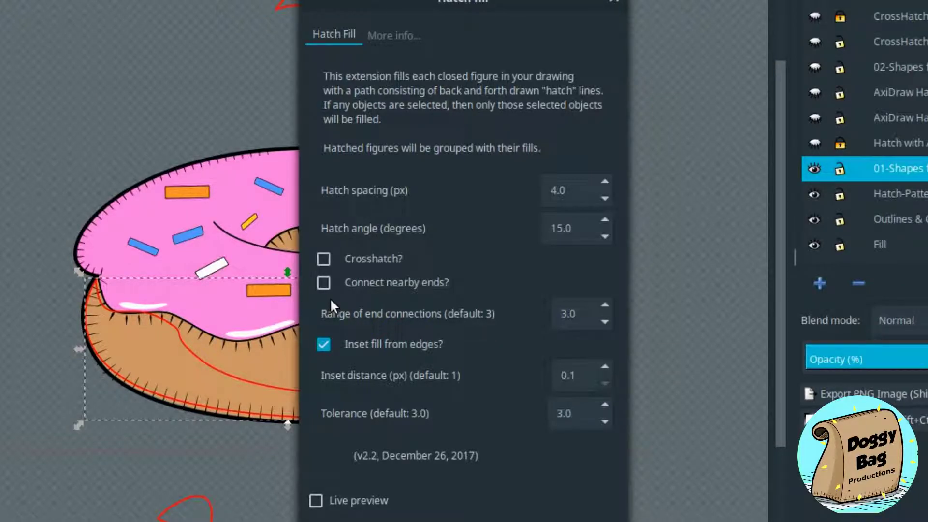
{"action": "left_click", "coordinate": [317, 501]}
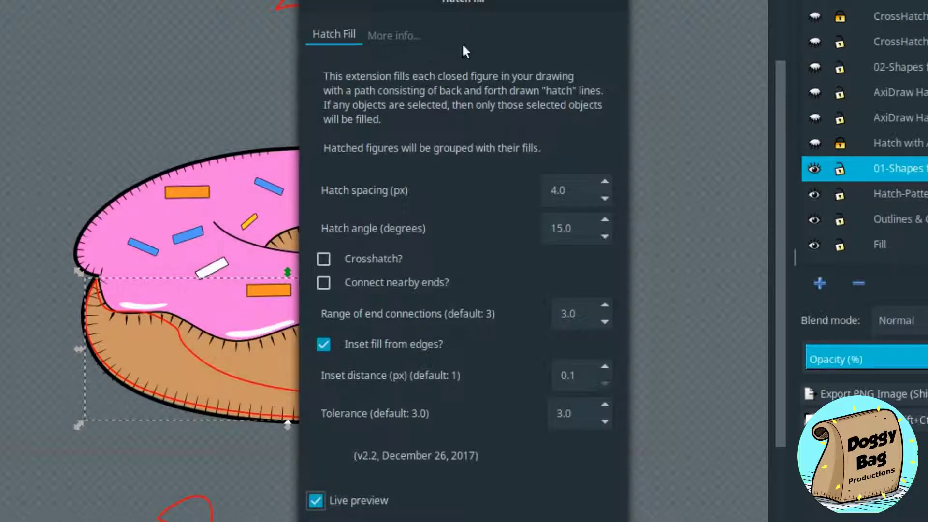
{"action": "mouse_move", "coordinate": [471, 3]}
{"action": "left_mouse_down"}
{"action": "mouse_move", "coordinate": [677, 3]}
{"action": "mouse_move", "coordinate": [155, 48]}
{"action": "left_mouse_up"}
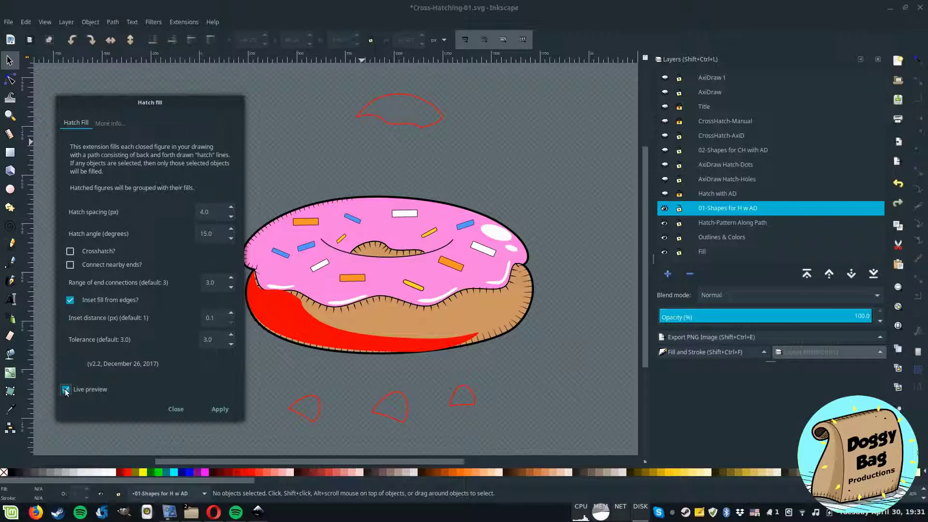
{"action": "left_click", "coordinate": [66, 390]}
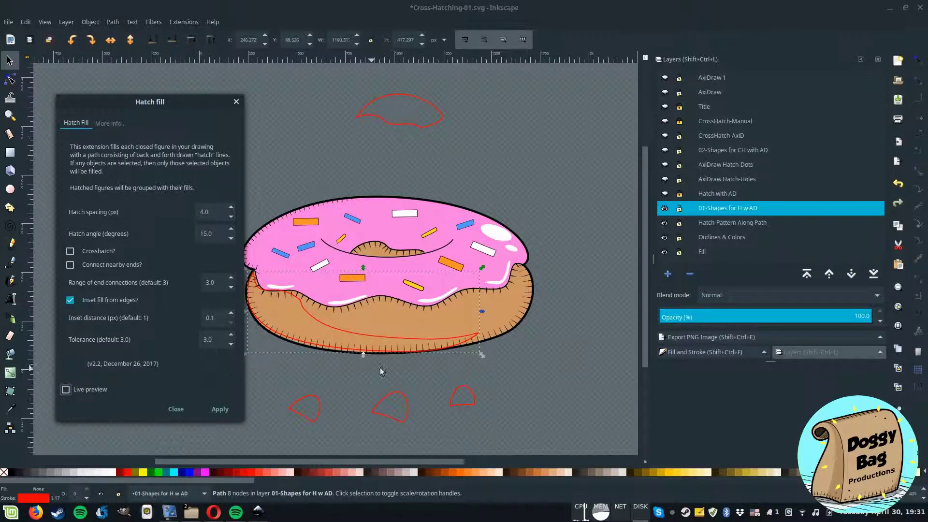
Set the shading shape to no fill with a flat CMYK K=100 pure black stroke
{"action": "left_click", "coordinate": [700, 352]}
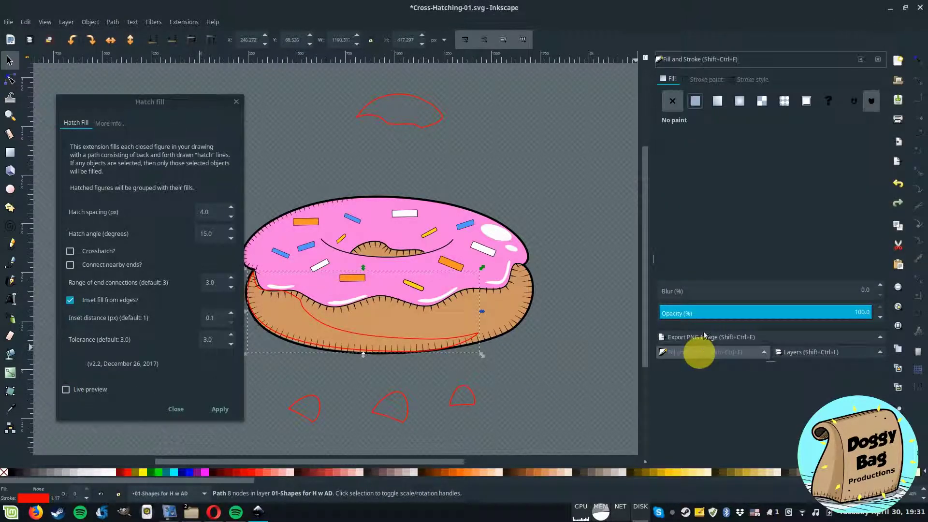
{"action": "left_click", "coordinate": [674, 101]}
{"action": "left_click", "coordinate": [705, 79]}
{"action": "left_click", "coordinate": [695, 101]}
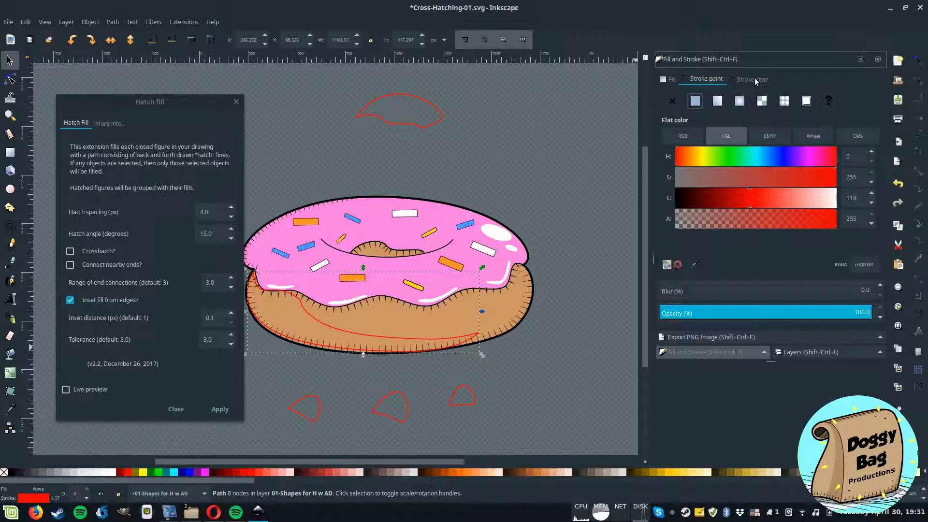
{"action": "left_click", "coordinate": [677, 199]}
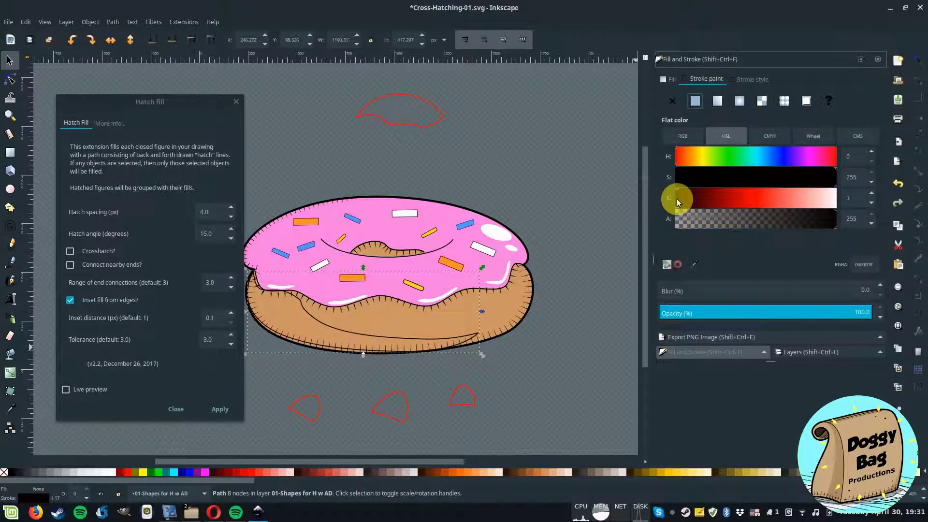
{"action": "left_click", "coordinate": [732, 137]}
{"action": "left_click", "coordinate": [769, 137]}
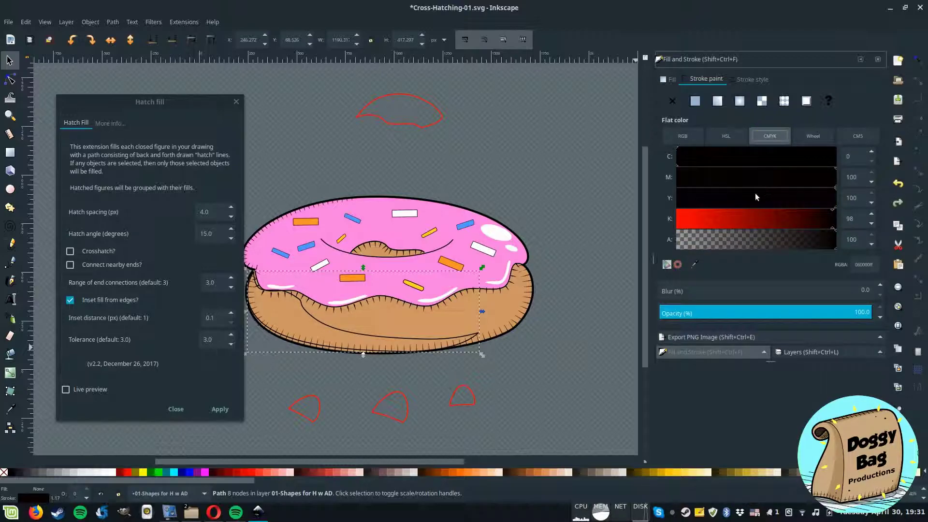
{"action": "left_click", "coordinate": [834, 214]}
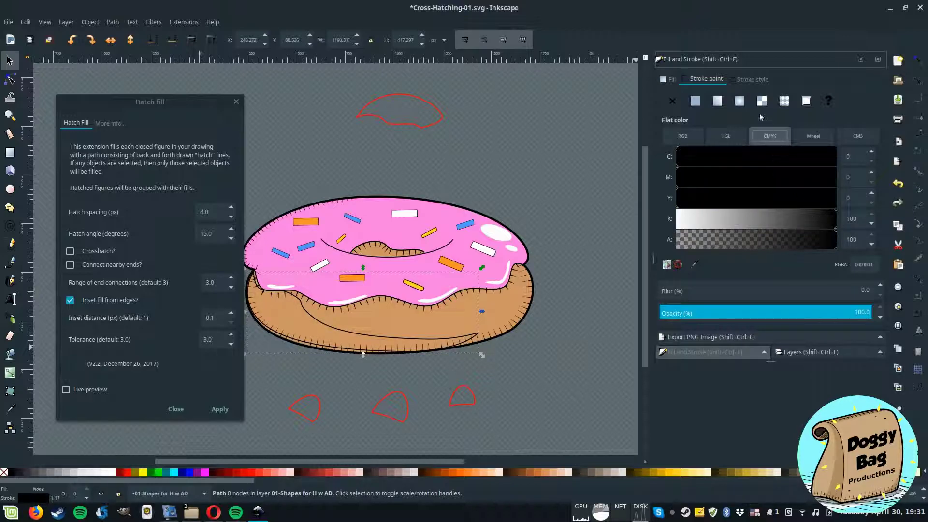
Review the stroke width and try the hatch live preview on and off again
{"action": "left_click", "coordinate": [755, 78]}
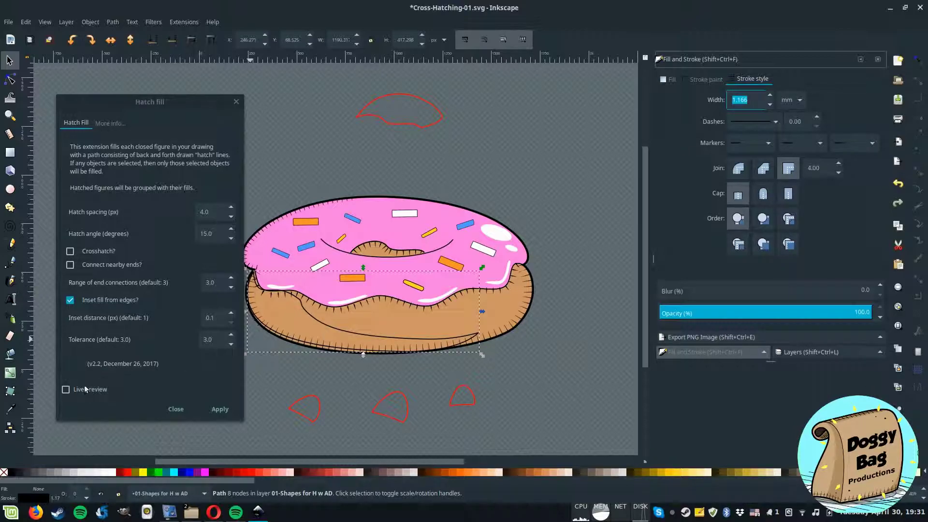
{"action": "left_click", "coordinate": [68, 390]}
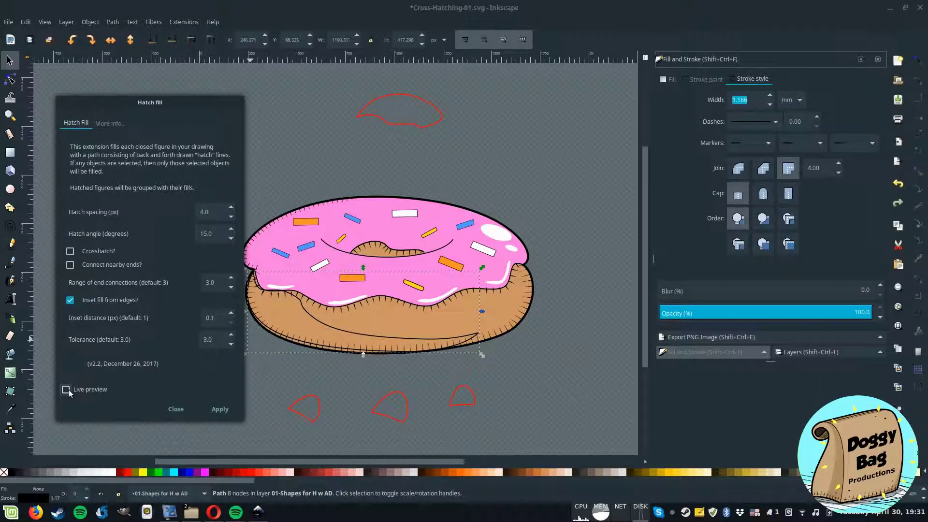
{"action": "left_click", "coordinate": [67, 391]}
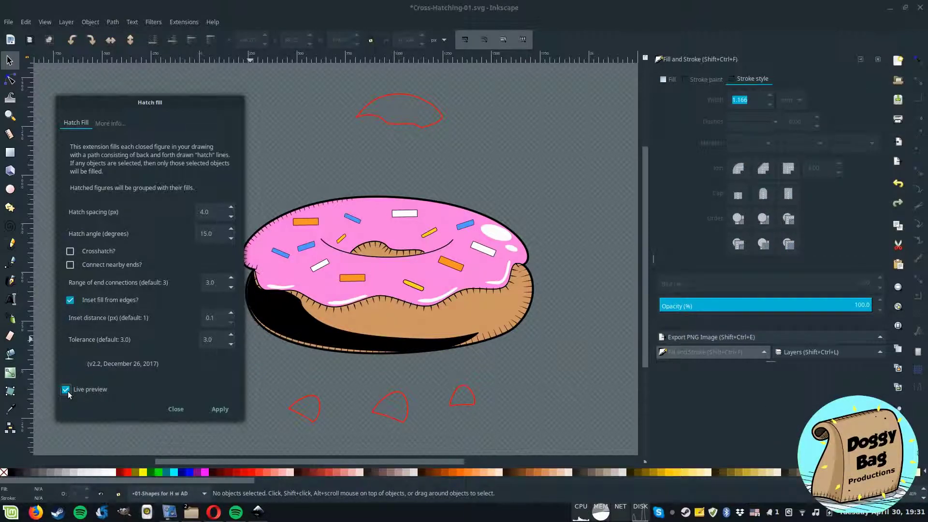
{"action": "left_click", "coordinate": [67, 390]}
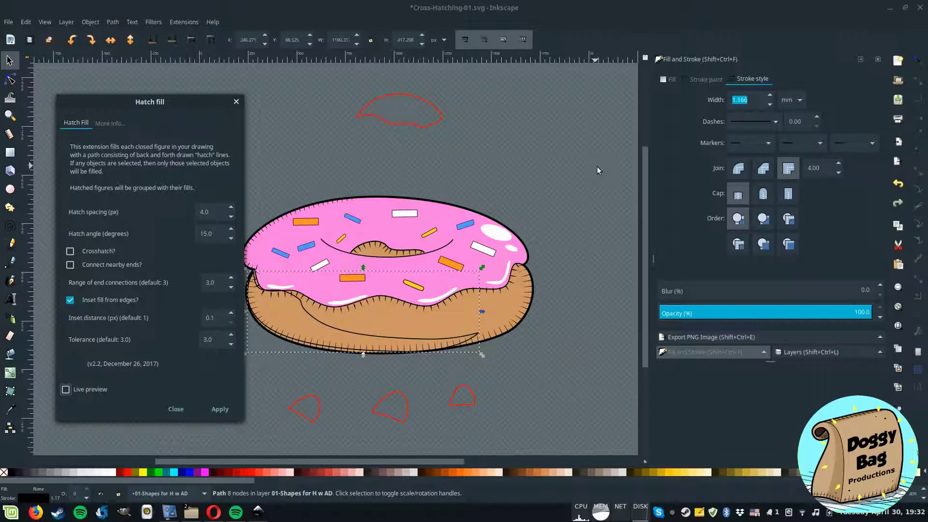
Set the outline width to 0.2 mm and live-preview hatch lines on the donut base
{"action": "left_click", "coordinate": [751, 100]}
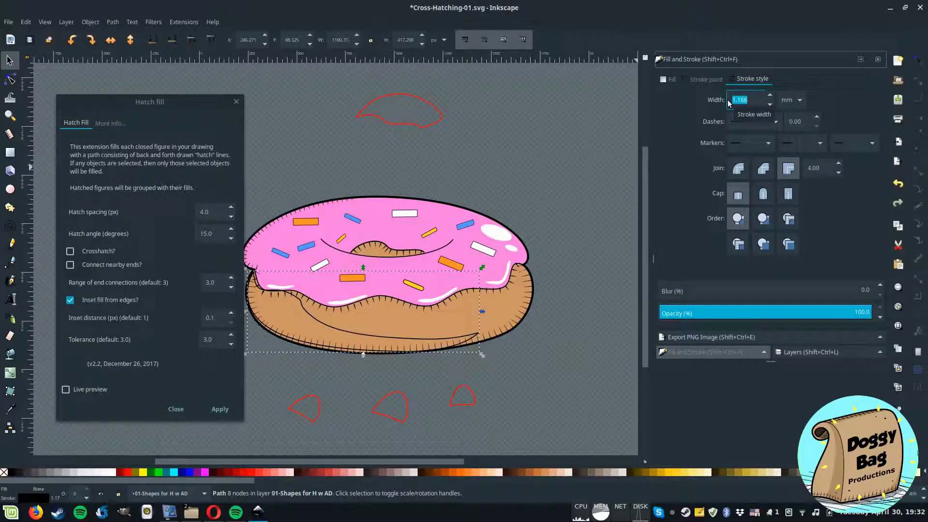
{"action": "type", "text": ".2"}
{"action": "key", "text": "Tab"}
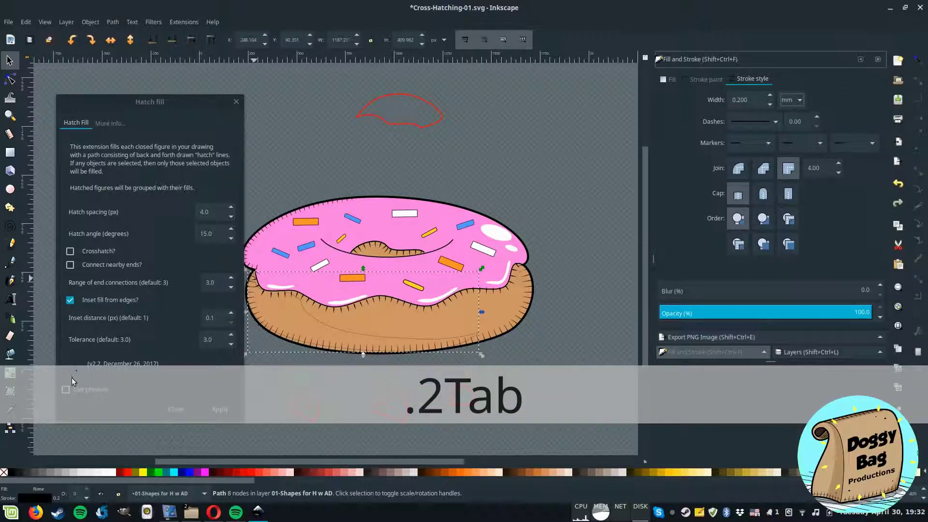
{"action": "left_click", "coordinate": [66, 390]}
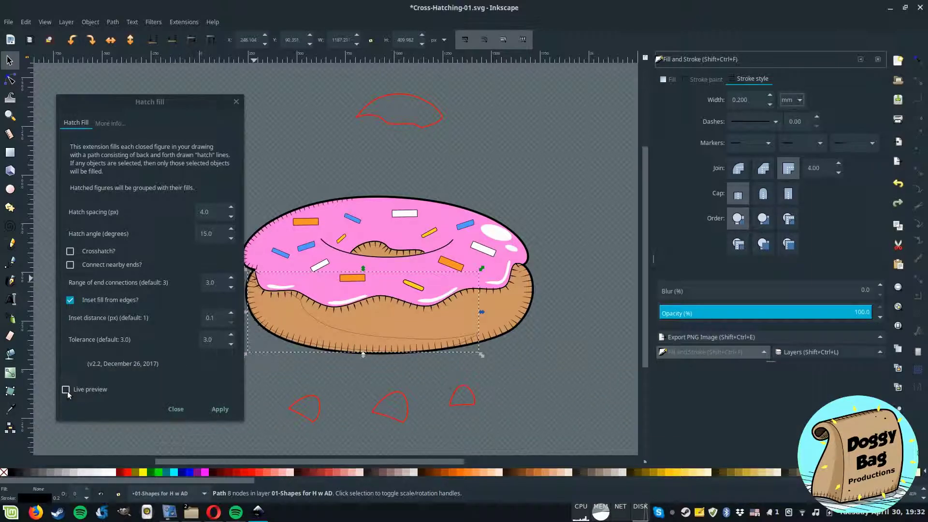
{"action": "left_click", "coordinate": [67, 390]}
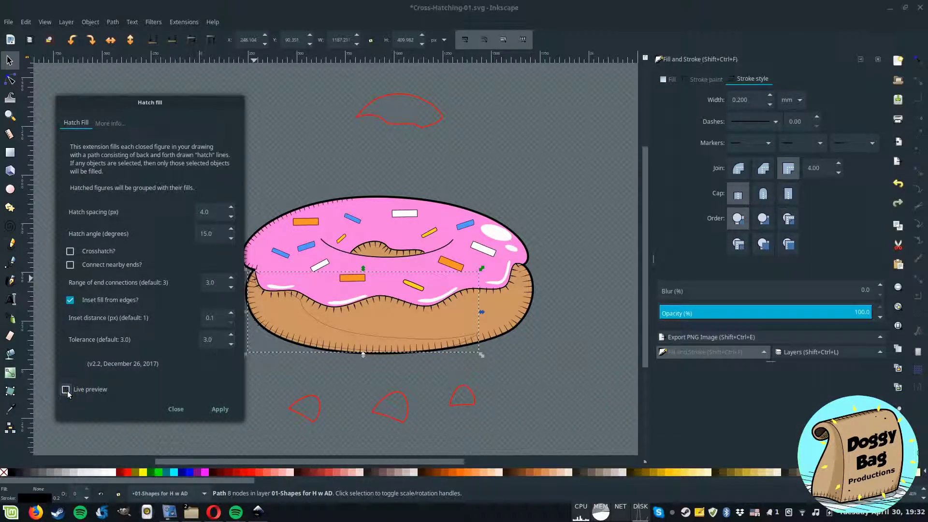
{"action": "left_click", "coordinate": [65, 390]}
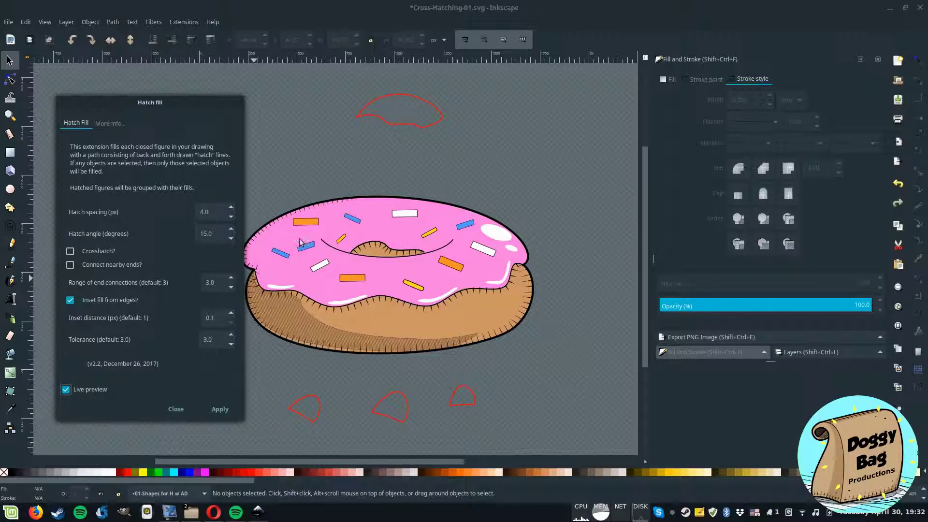
Change the hatch spacing value from 8 to 16 px at the 15-degree angle
{"action": "double_click", "coordinate": [216, 211]}
{"action": "type", "text": "8"}
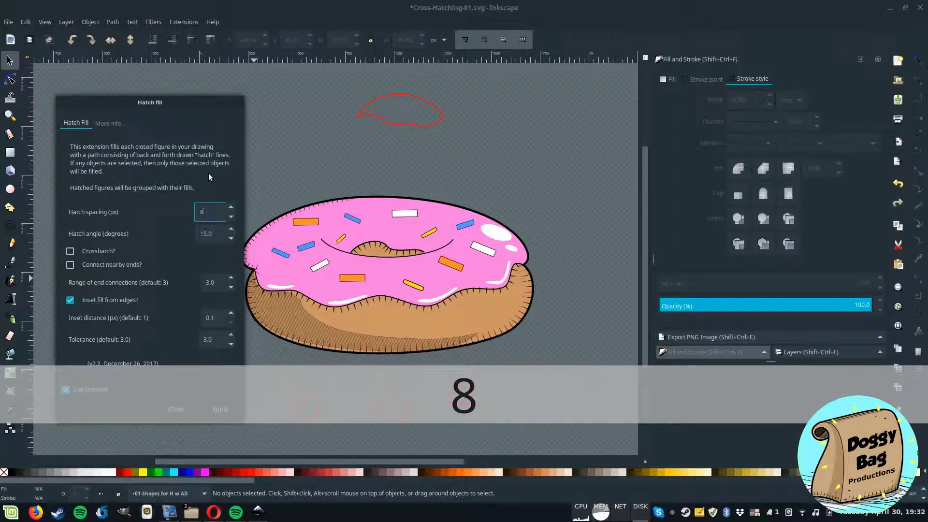
{"action": "key", "text": "Tab"}
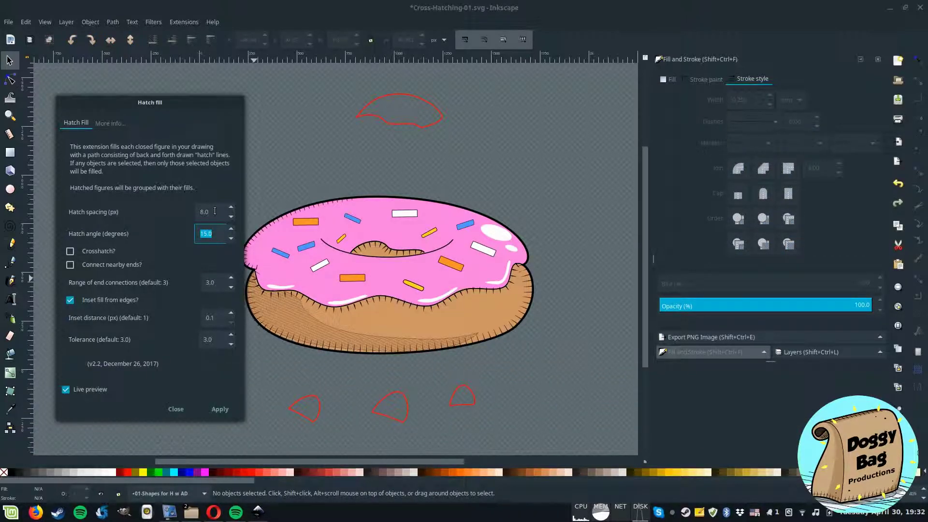
{"action": "left_click_drag", "start_coordinate": [214, 211], "coordinate": [190, 211]}
{"action": "type", "text": "16"}
{"action": "key", "text": "Tab"}
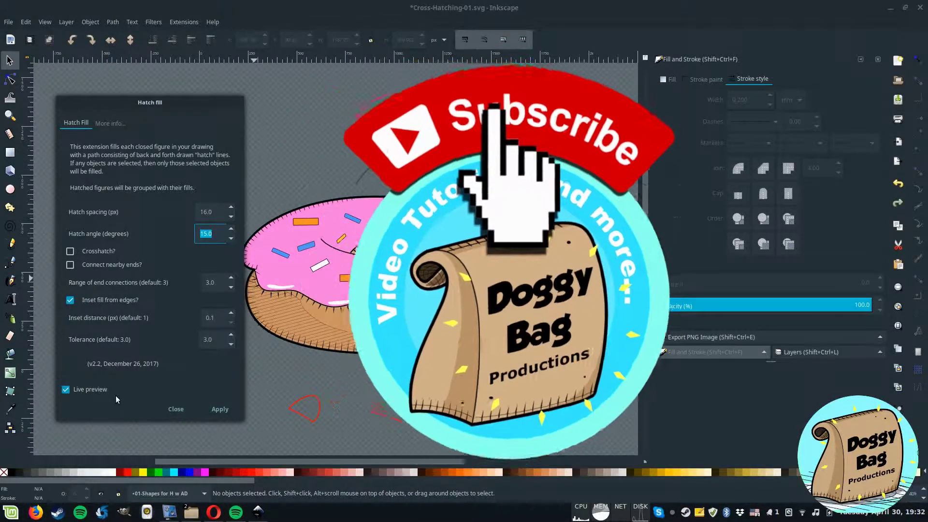
Set the base outline width to 0.6 mm and check the heavier hatch preview
{"action": "left_click", "coordinate": [66, 390]}
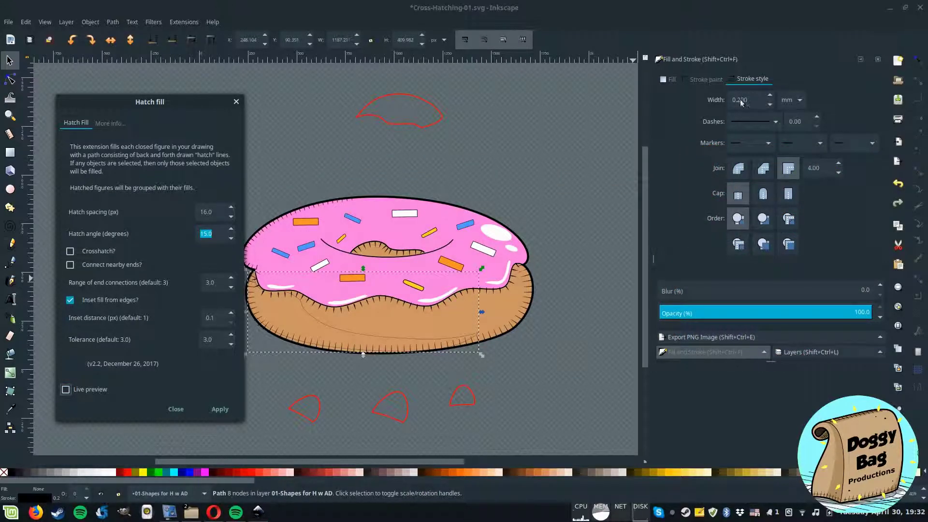
{"action": "left_click", "coordinate": [740, 101]}
{"action": "key", "text": "q"}
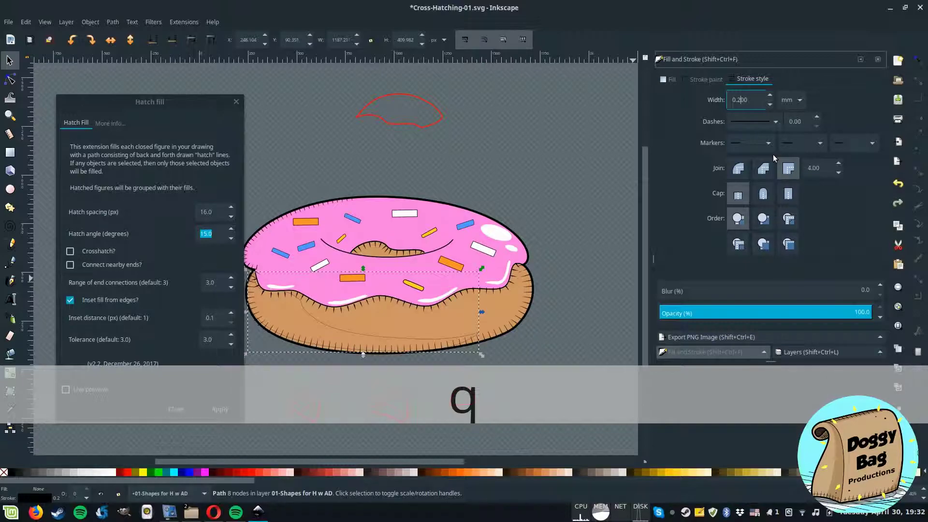
{"action": "key", "text": "BackSpace"}
{"action": "type", "text": "6"}
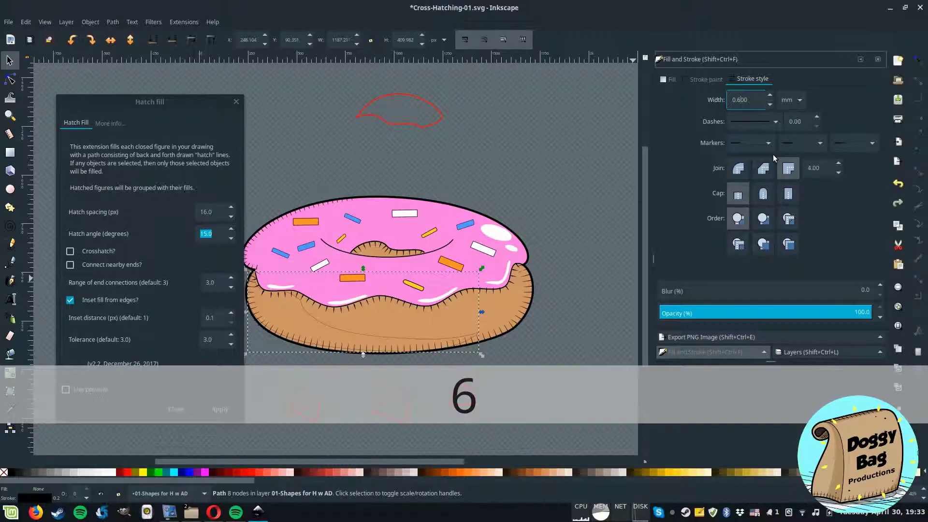
{"action": "key", "text": "ctrl"}
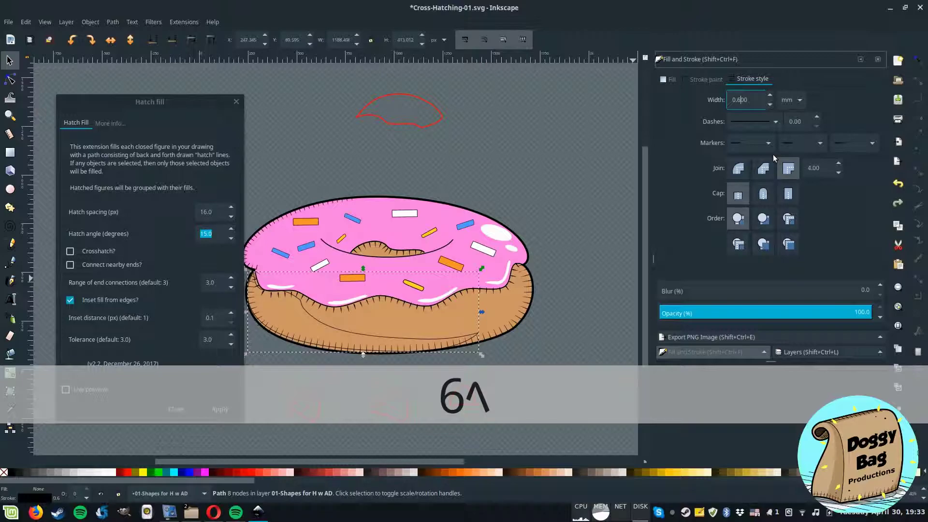
{"action": "key", "text": "ctrl+Tab"}
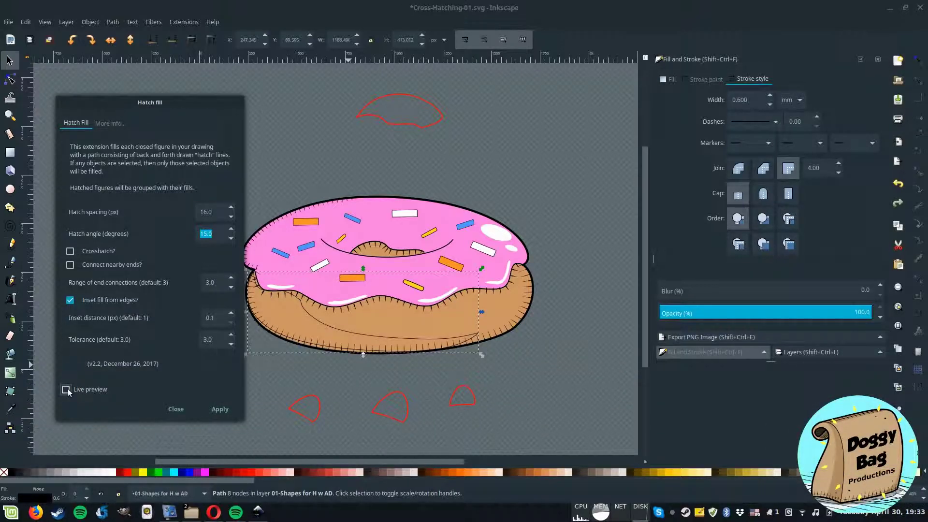
{"action": "left_click", "coordinate": [66, 389]}
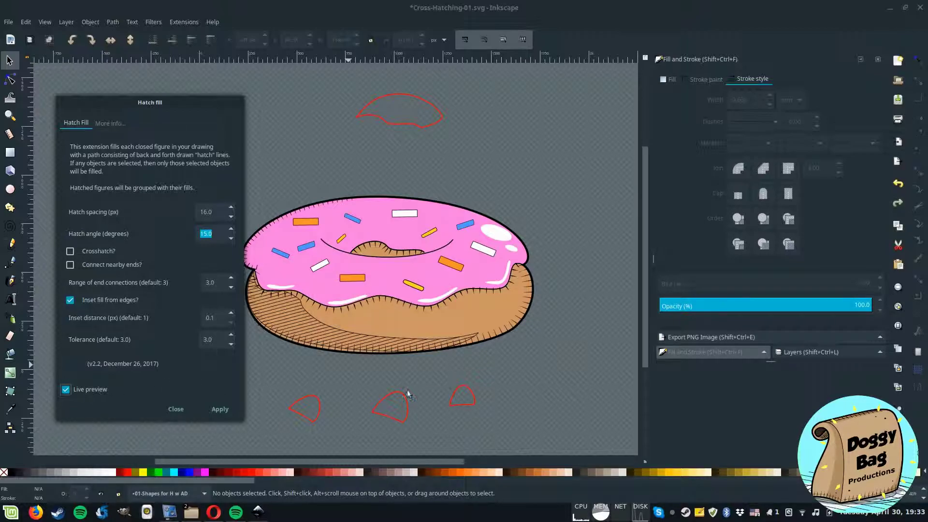
{"action": "left_click", "coordinate": [66, 390]}
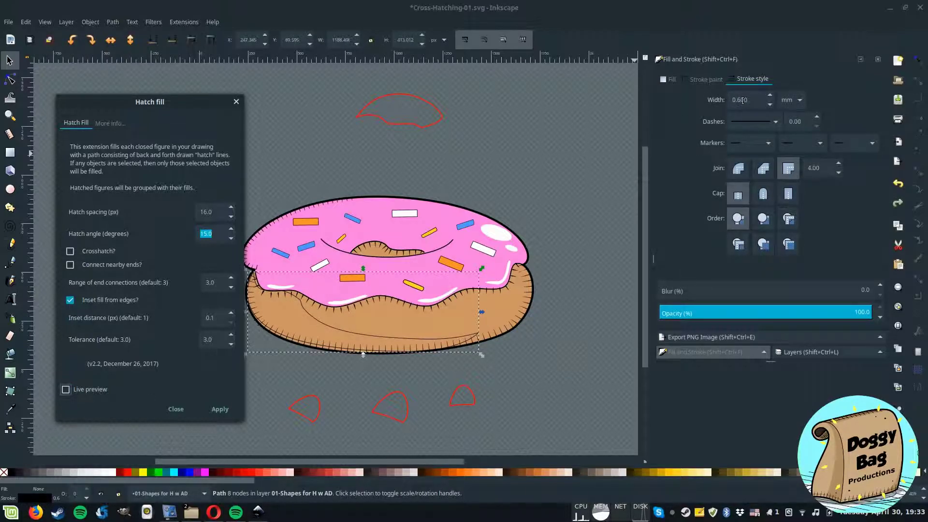
Raise the base outline width further to 0.8 mm
{"action": "left_click", "coordinate": [740, 100]}
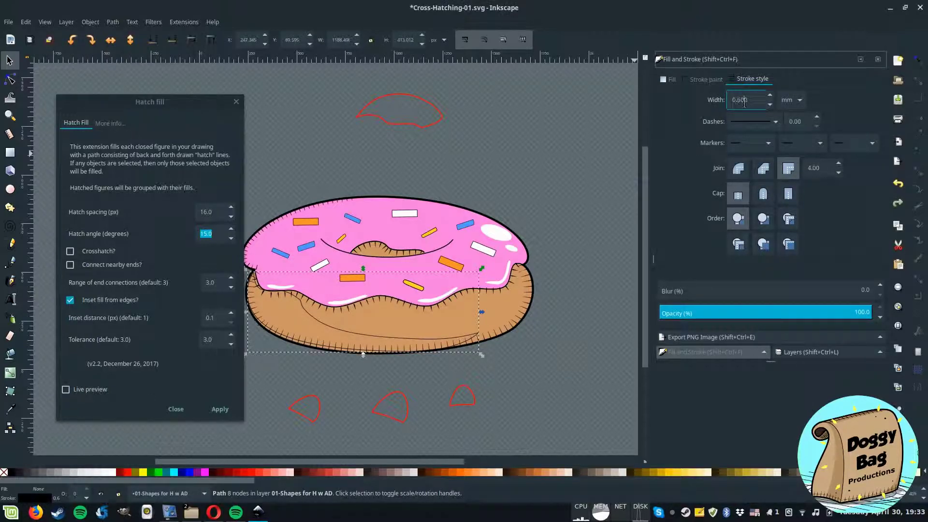
{"action": "key", "text": "q"}
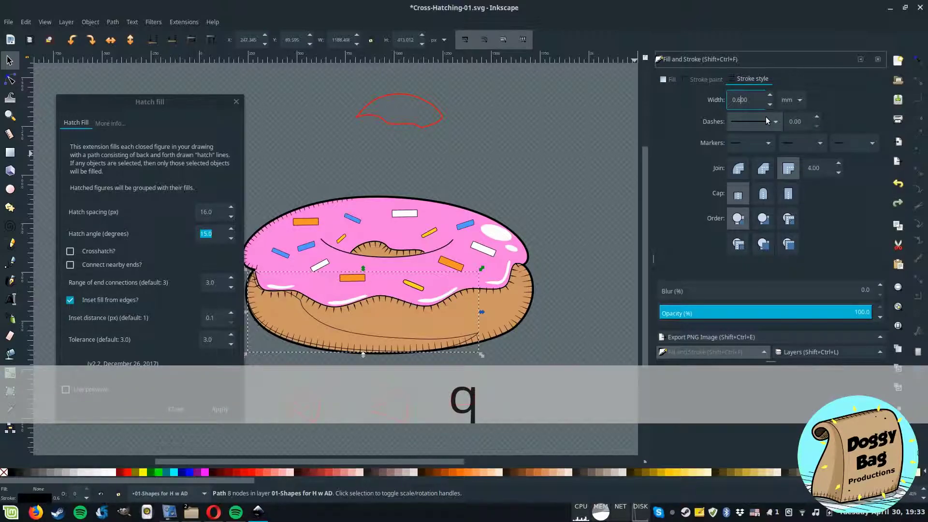
{"action": "key", "text": "8"}
{"action": "type", "text": "0.800"}
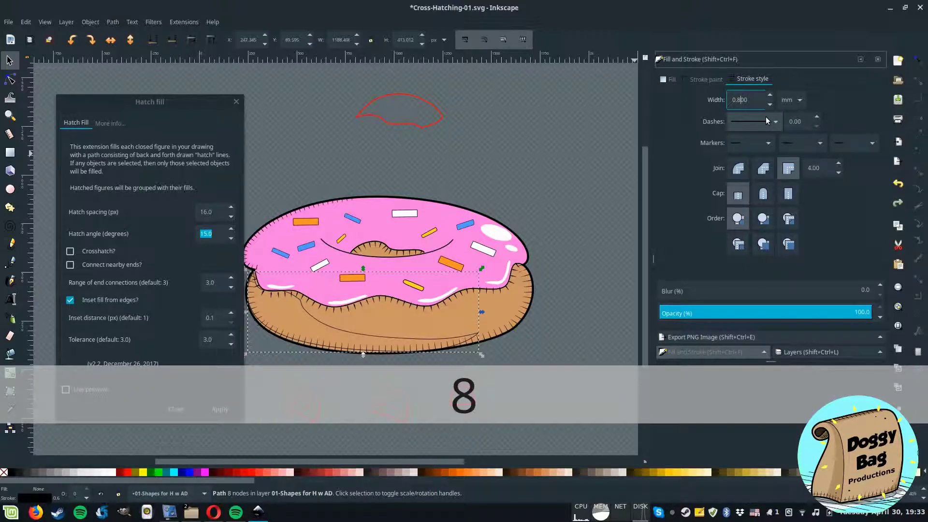
{"action": "key", "text": "asciicircum"}
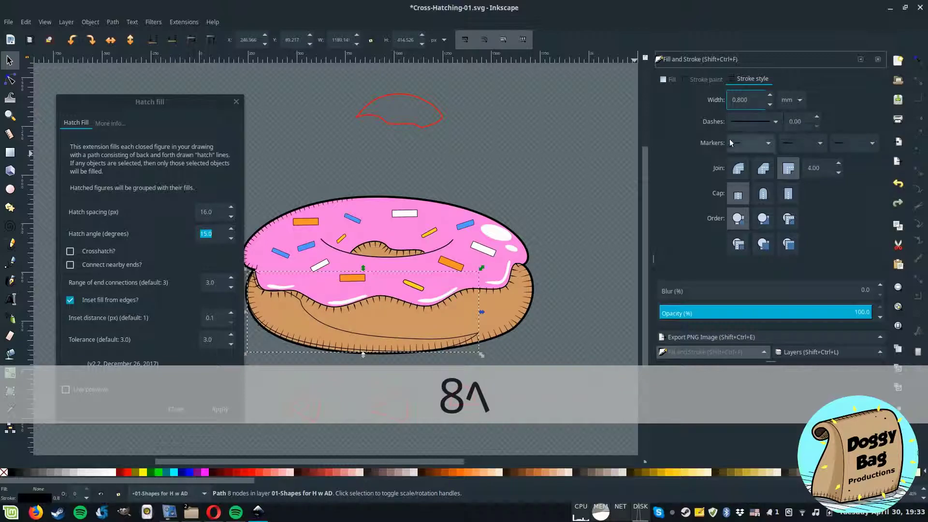
{"action": "key", "text": "Tab"}
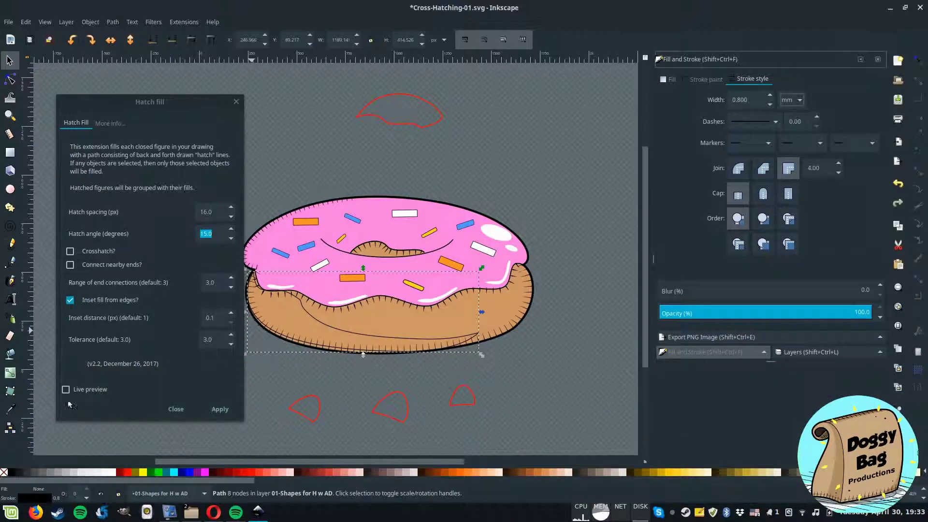
Preview and apply the 16 px hatch fill to the donut base
{"action": "left_click", "coordinate": [65, 389]}
{"action": "left_click", "coordinate": [80, 392]}
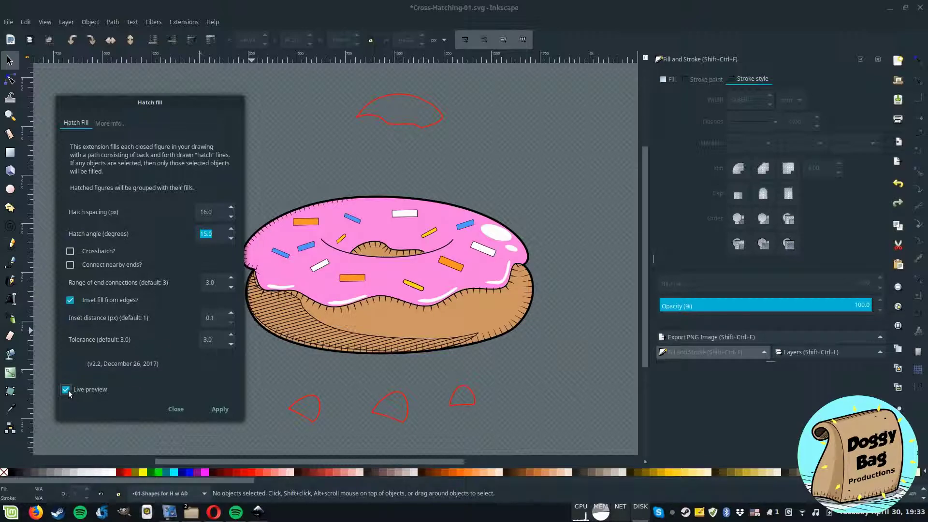
{"action": "left_click", "coordinate": [211, 407]}
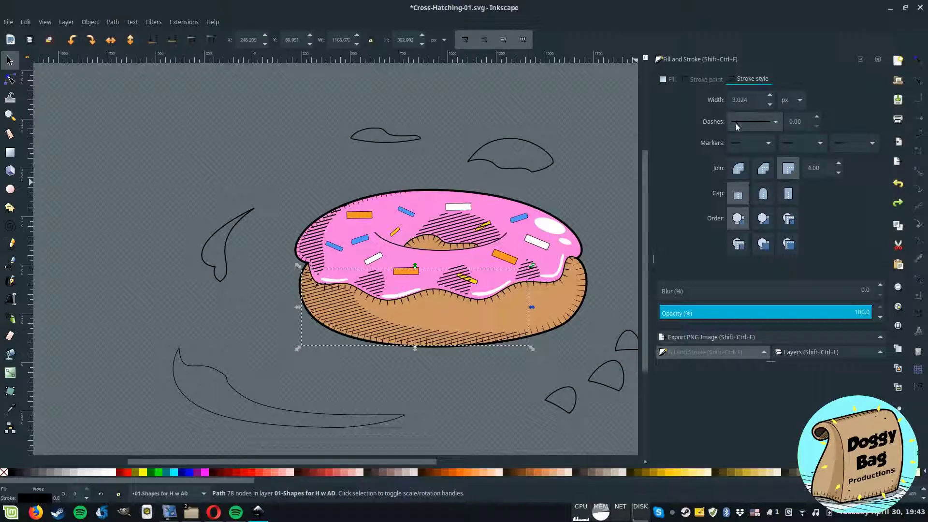
Ungroup a hatch group and give its small hatching patch a 3 px stroke
{"action": "left_click", "coordinate": [375, 279], "text": "alt"}
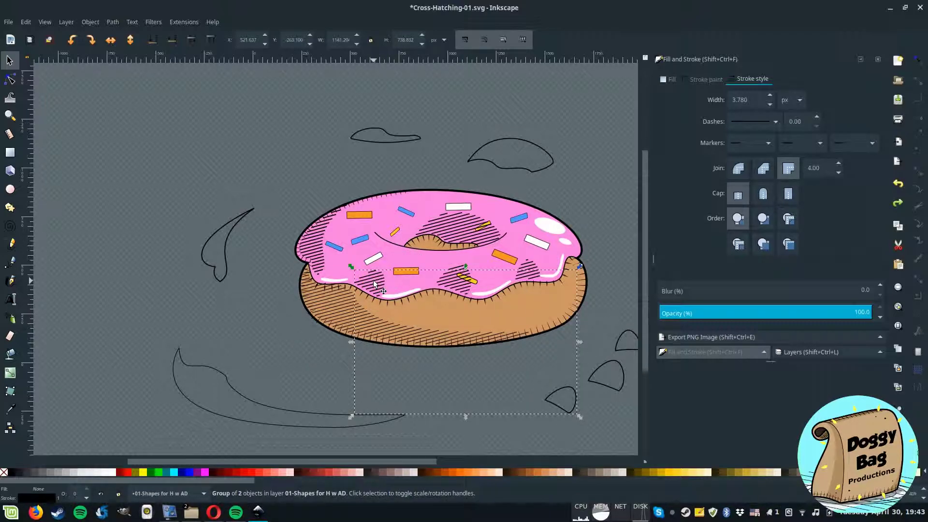
{"action": "left_click_drag", "start_coordinate": [375, 284], "coordinate": [378, 285]}
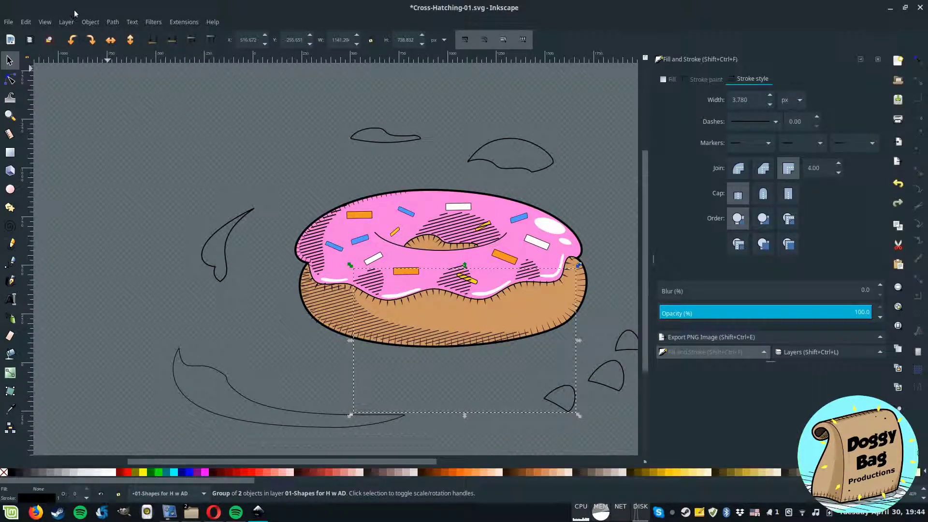
{"action": "left_click", "coordinate": [91, 22]}
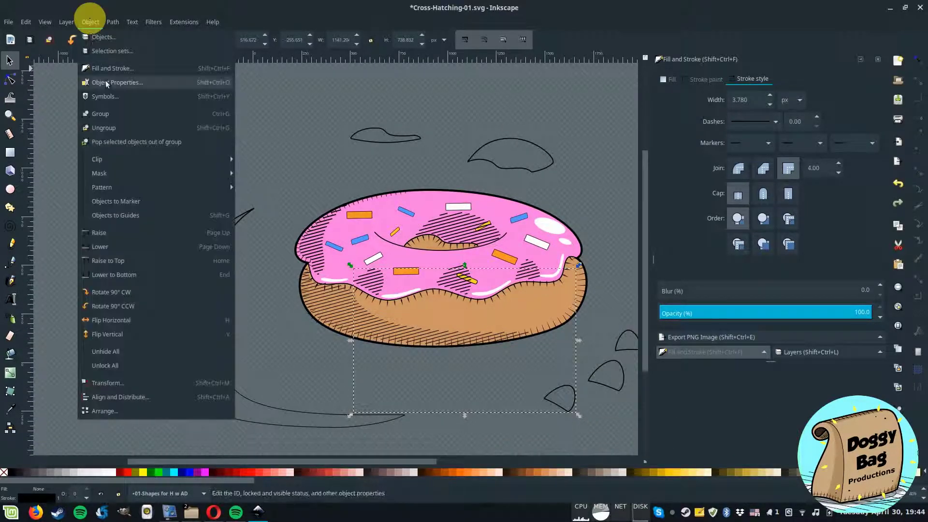
{"action": "left_click", "coordinate": [117, 120]}
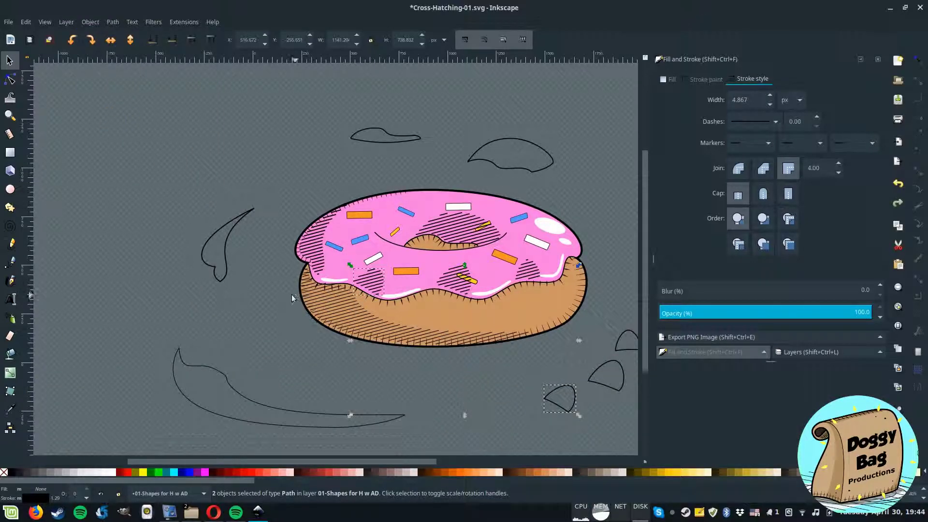
{"action": "left_click", "coordinate": [286, 294]}
{"action": "left_click", "coordinate": [354, 282]}
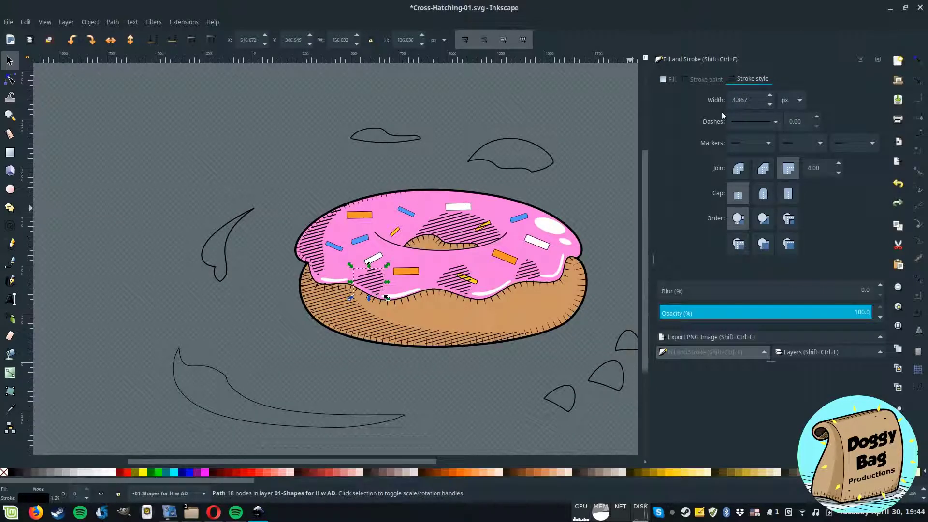
{"action": "left_click_drag", "start_coordinate": [755, 99], "coordinate": [730, 104]}
{"action": "type", "text": "3"}
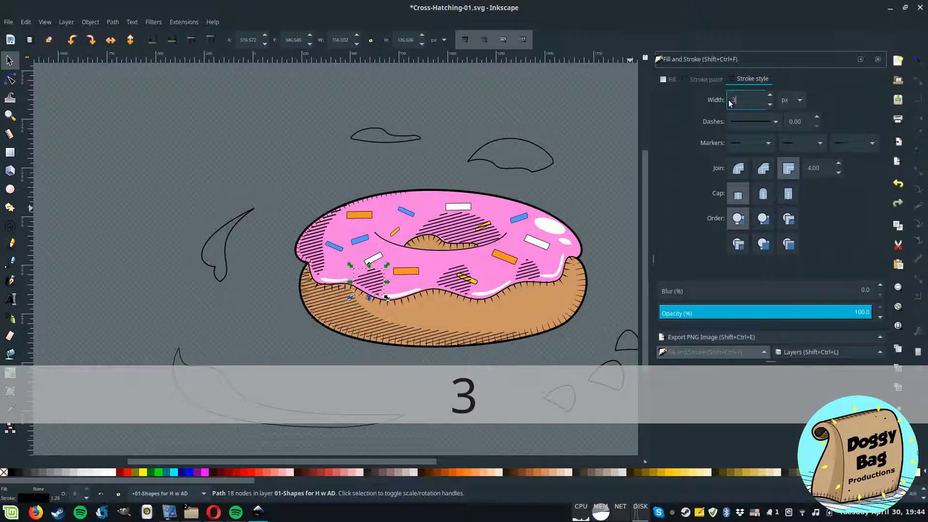
{"action": "key", "text": "Tab"}
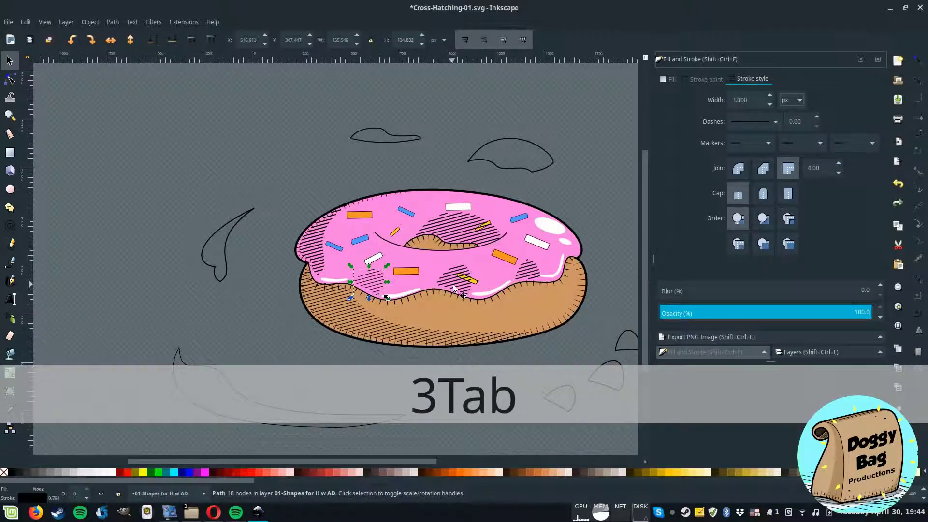
Ungroup two more hatch groups and set the icing hatching patch to 3 px
{"action": "left_click", "coordinate": [453, 287]}
{"action": "key", "text": "g"}
{"action": "left_click", "coordinate": [522, 273]}
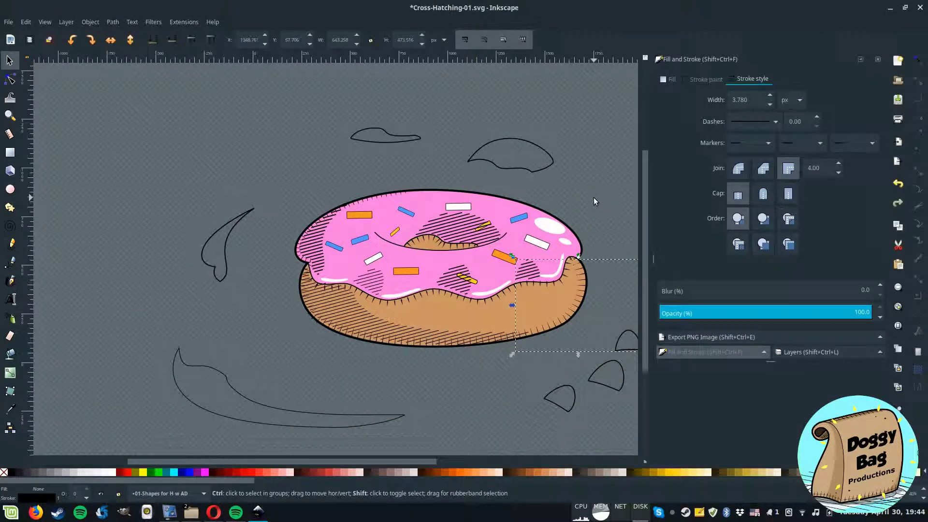
{"action": "key", "text": "g"}
{"action": "left_click", "coordinate": [454, 279]}
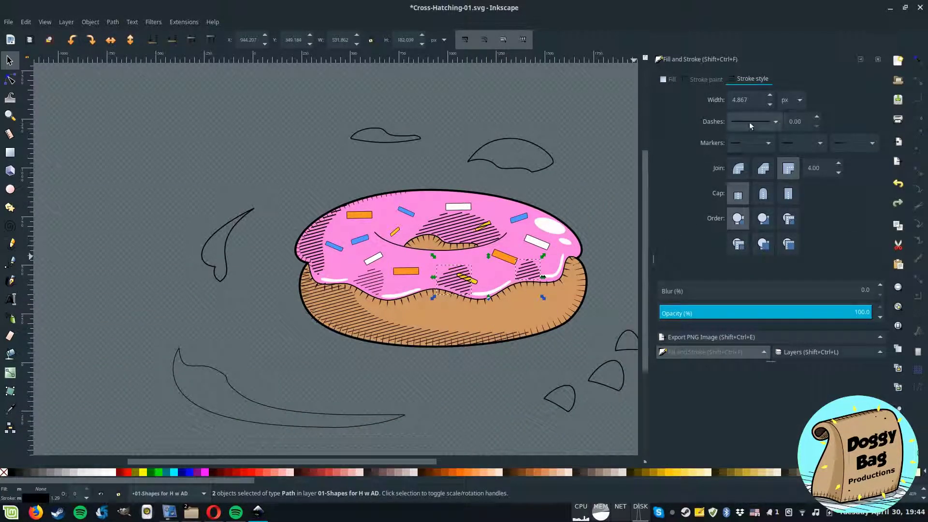
{"action": "triple_click", "coordinate": [731, 100]}
{"action": "type", "text": "3"}
{"action": "key", "text": "Tab"}
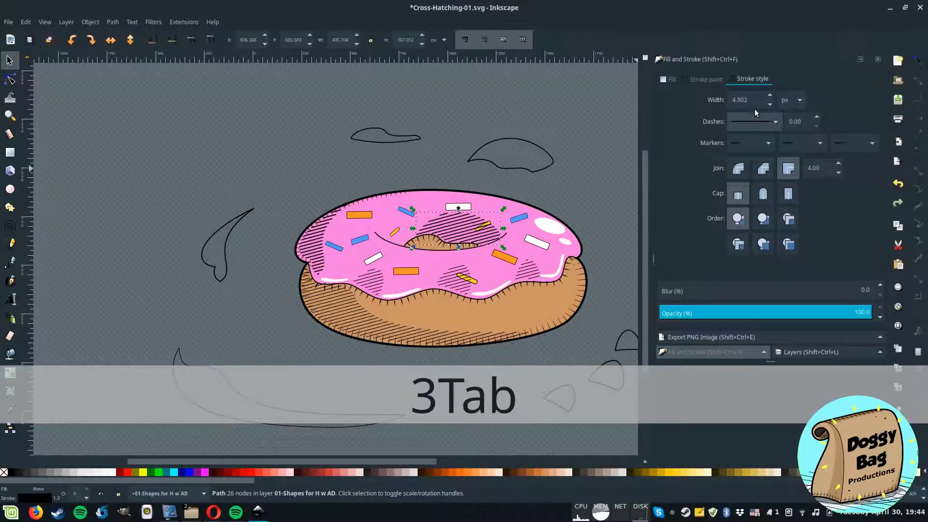
Show and unlock the 02-Shapes for CH with AD layer and make it current
{"action": "left_click", "coordinate": [320, 242]}
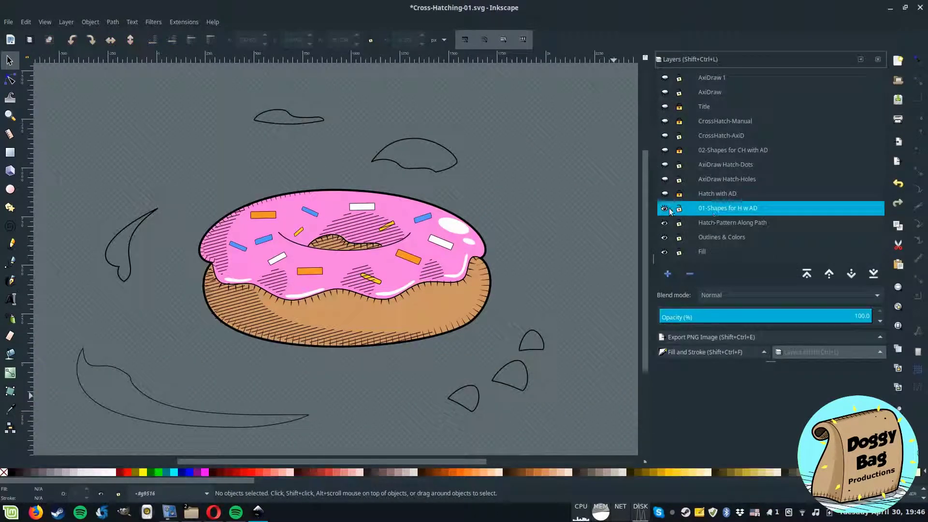
{"action": "left_click", "coordinate": [665, 209]}
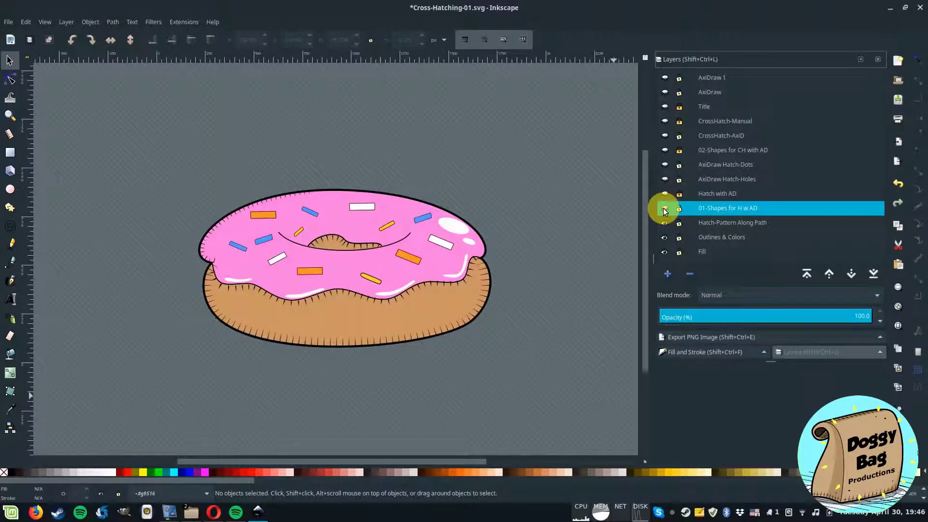
{"action": "left_click", "coordinate": [665, 210]}
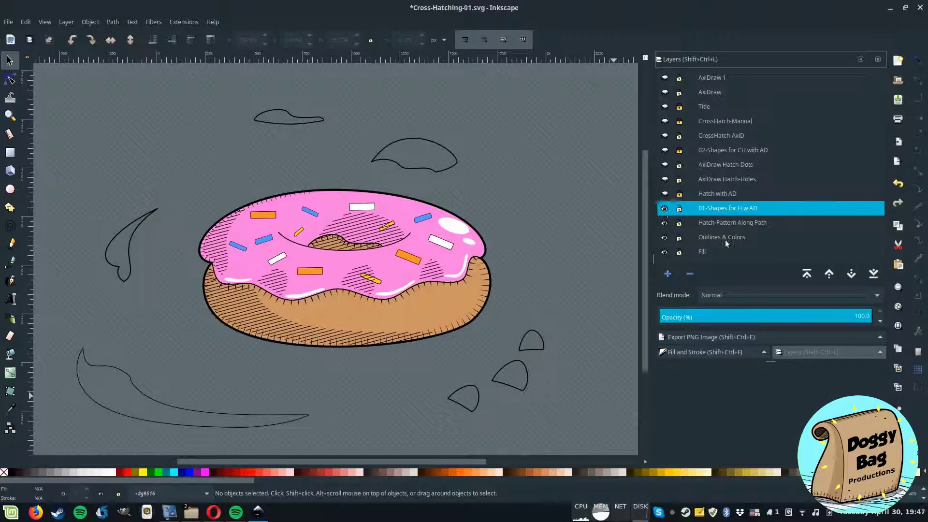
{"action": "left_click", "coordinate": [665, 151]}
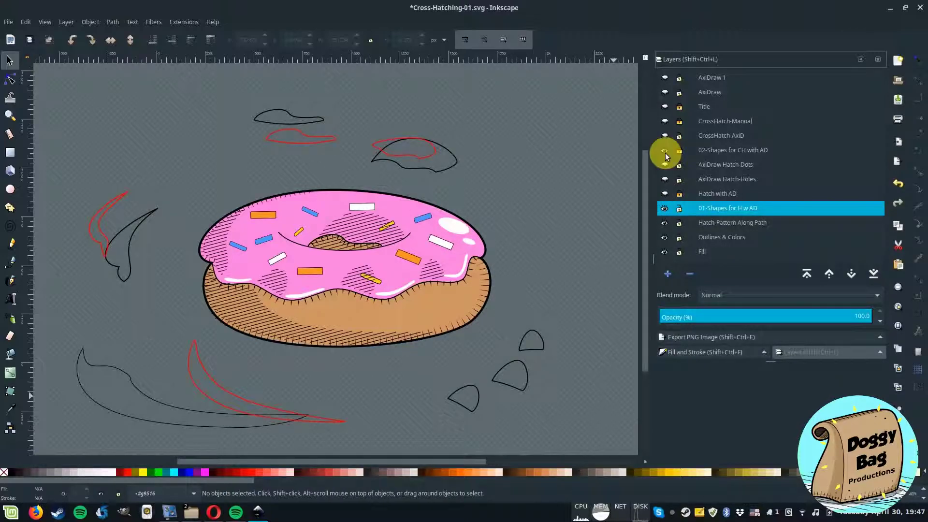
{"action": "left_click", "coordinate": [711, 150]}
{"action": "left_click", "coordinate": [680, 210]}
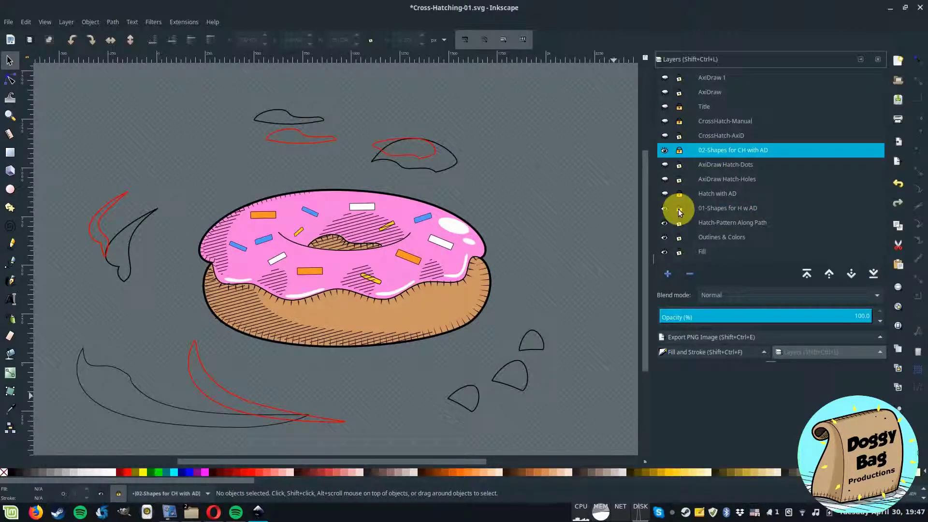
Move the red shapes onto the donut hole, left icing edge and lower left, then select them all
{"action": "left_click", "coordinate": [426, 156]}
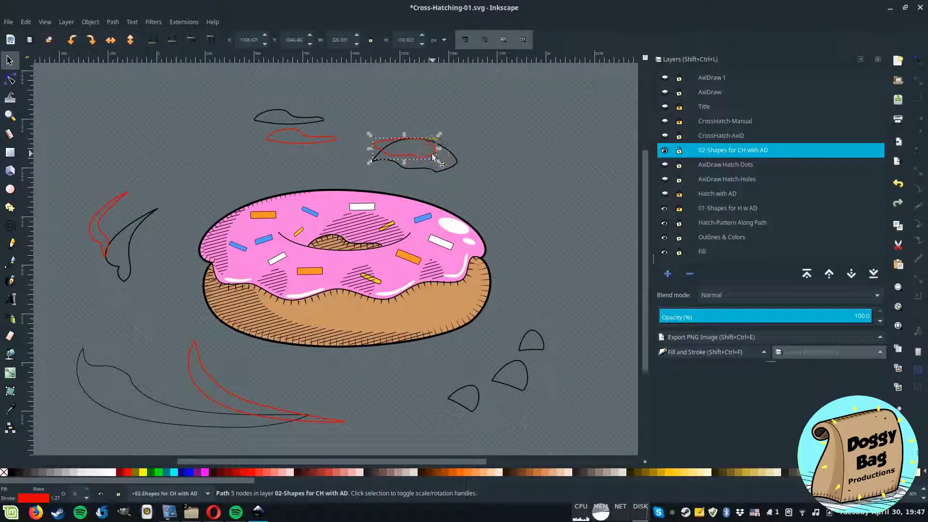
{"action": "left_click_drag", "start_coordinate": [431, 155], "coordinate": [394, 243]}
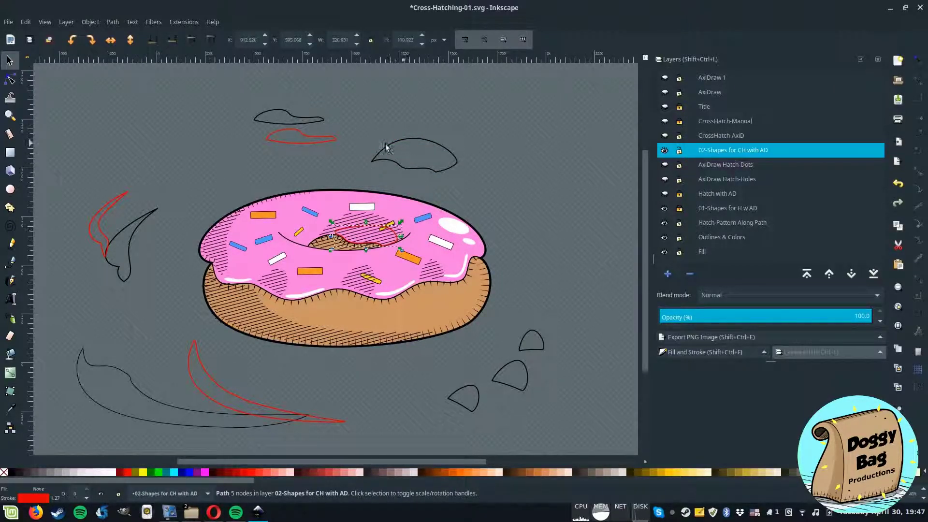
{"action": "left_click_drag", "start_coordinate": [314, 142], "coordinate": [316, 176]}
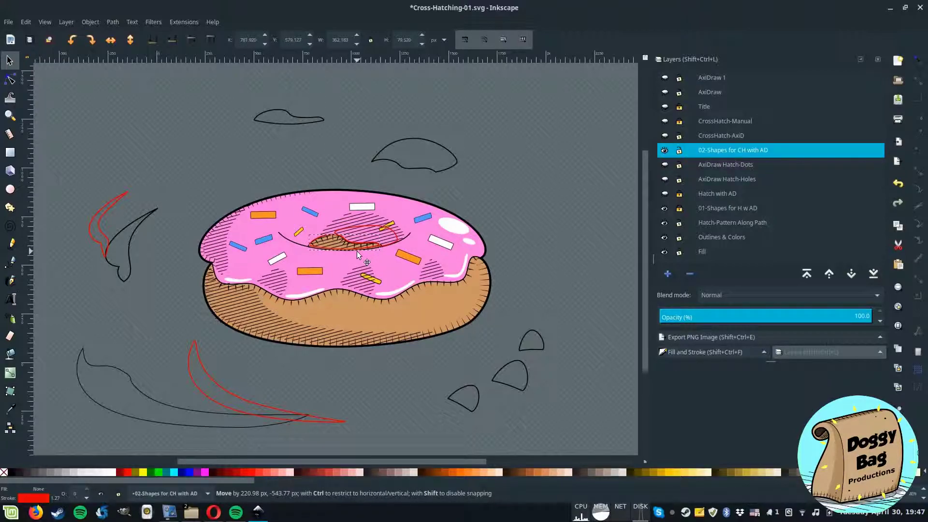
{"action": "left_click_drag", "start_coordinate": [116, 200], "coordinate": [222, 218]}
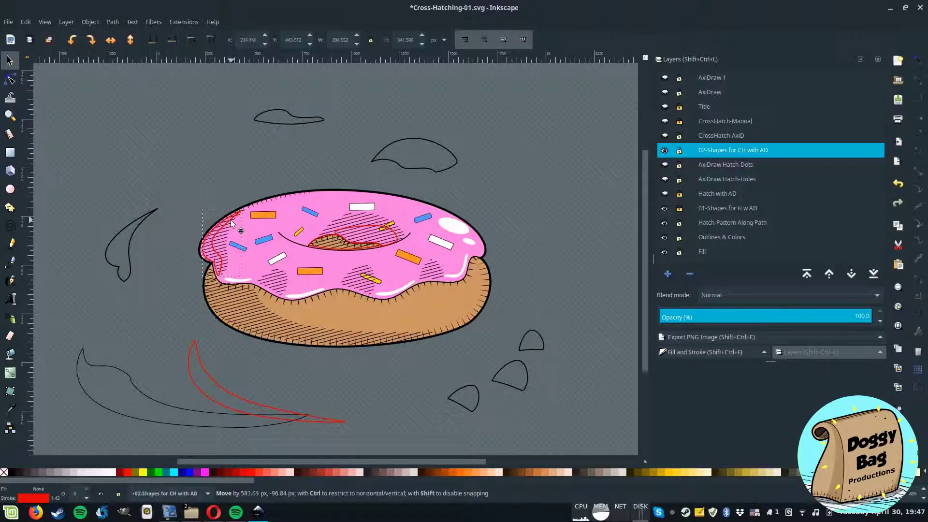
{"action": "mouse_move", "coordinate": [237, 398]}
{"action": "left_mouse_down"}
{"action": "mouse_move", "coordinate": [278, 353]}
{"action": "mouse_move", "coordinate": [257, 323]}
{"action": "left_mouse_up"}
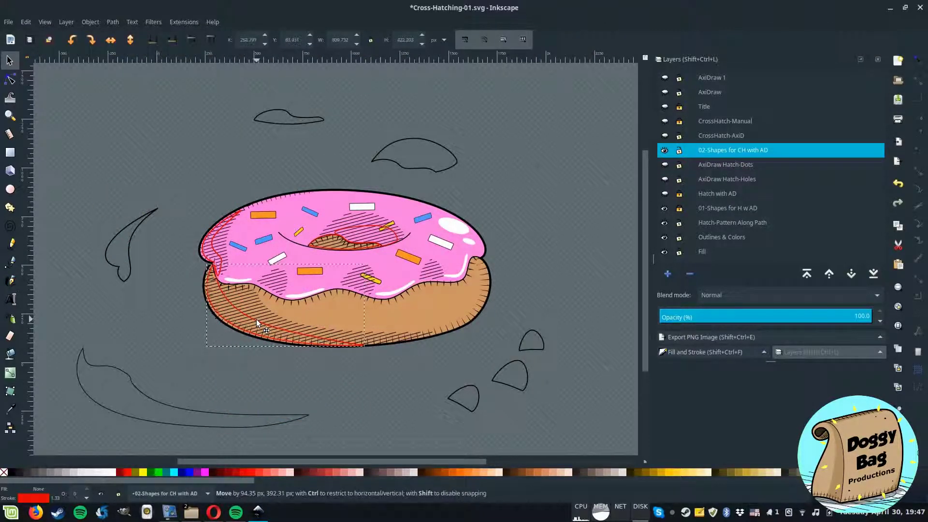
{"action": "key", "text": "ctrl+a"}
Run AxiDraw Hatch fill on them with live preview and a -15 degree angle
{"action": "left_click", "coordinate": [183, 22]}
{"action": "left_click", "coordinate": [195, 47]}
{"action": "left_click_drag", "start_coordinate": [506, 100], "coordinate": [148, 98]}
{"action": "left_click", "coordinate": [13, 395]}
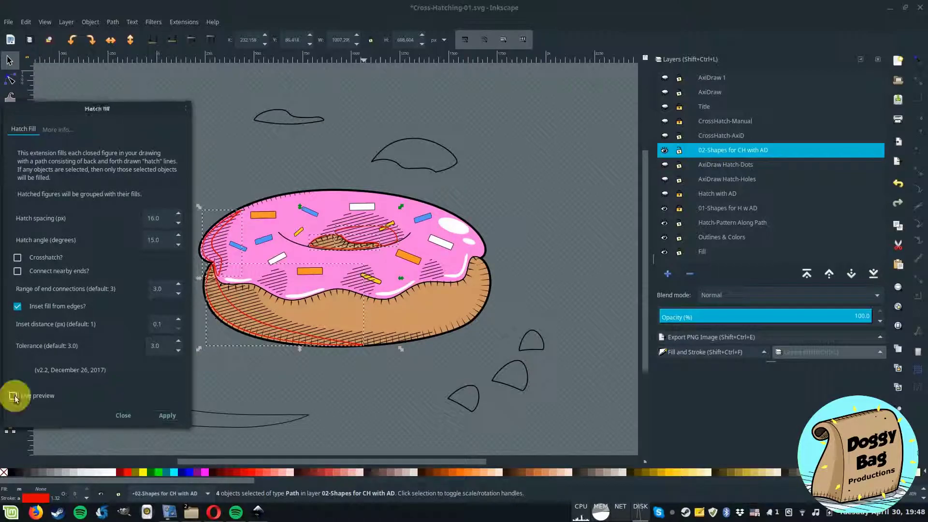
{"action": "left_click", "coordinate": [161, 239]}
{"action": "type", "text": "-"}
{"action": "key", "text": "Tab"}
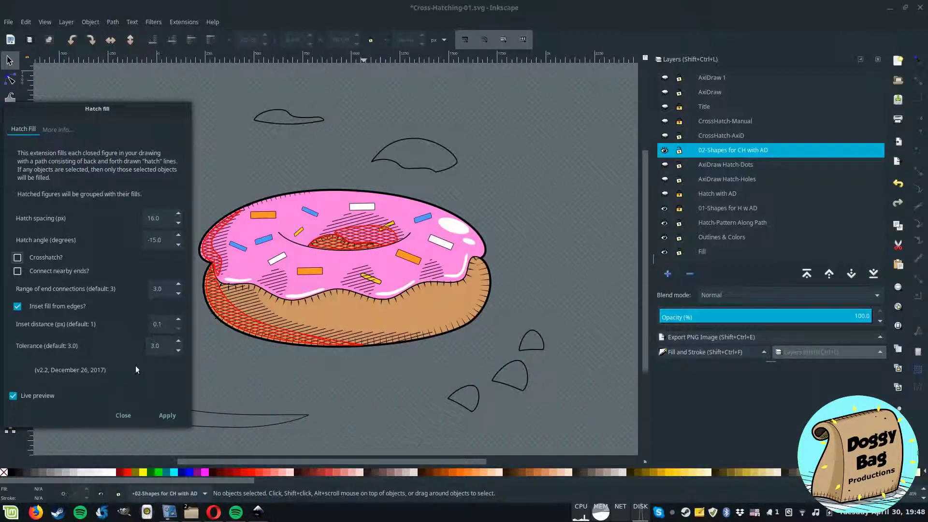
Apply the hatch fill and give all hatch groups a flat CMYK black stroke (K 100)
{"action": "left_click", "coordinate": [123, 415]}
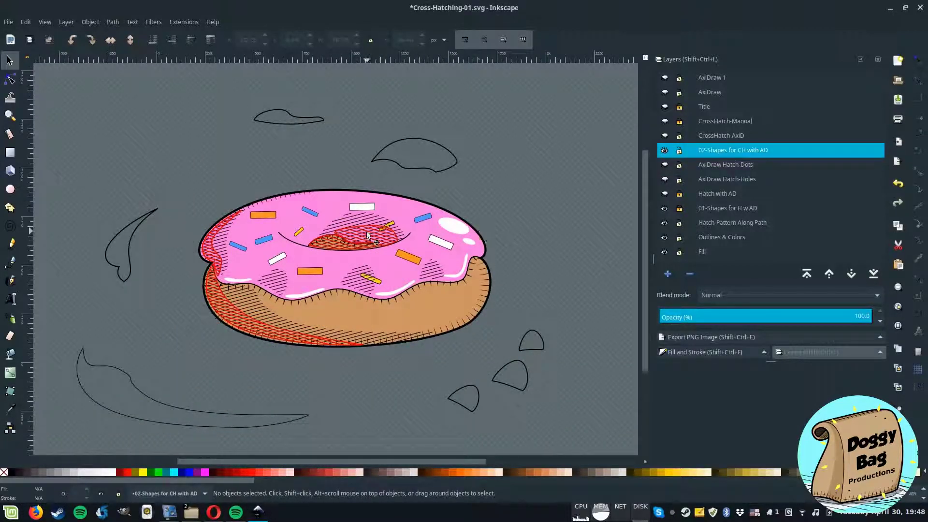
{"action": "left_click", "coordinate": [323, 244]}
{"action": "left_click", "coordinate": [205, 221], "text": "shift"}
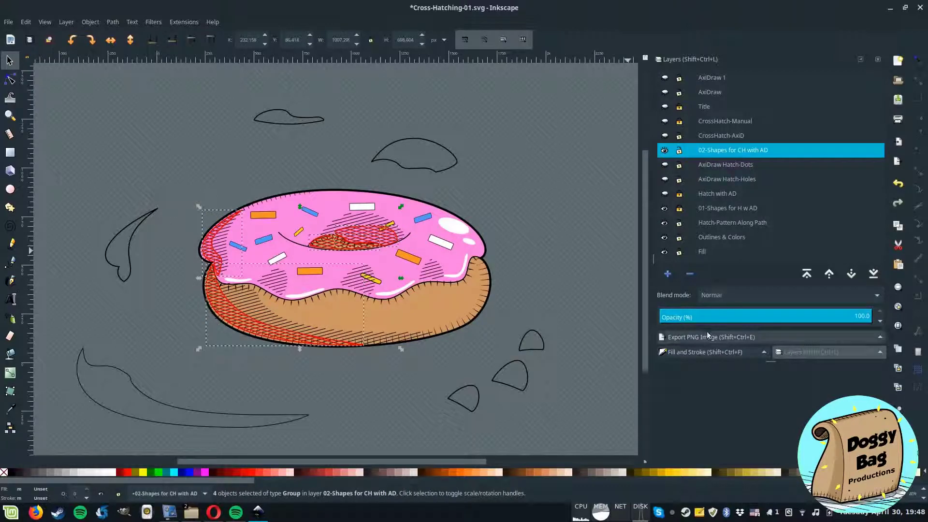
{"action": "left_click", "coordinate": [700, 352]}
{"action": "left_click", "coordinate": [703, 80]}
{"action": "left_click", "coordinate": [695, 101]}
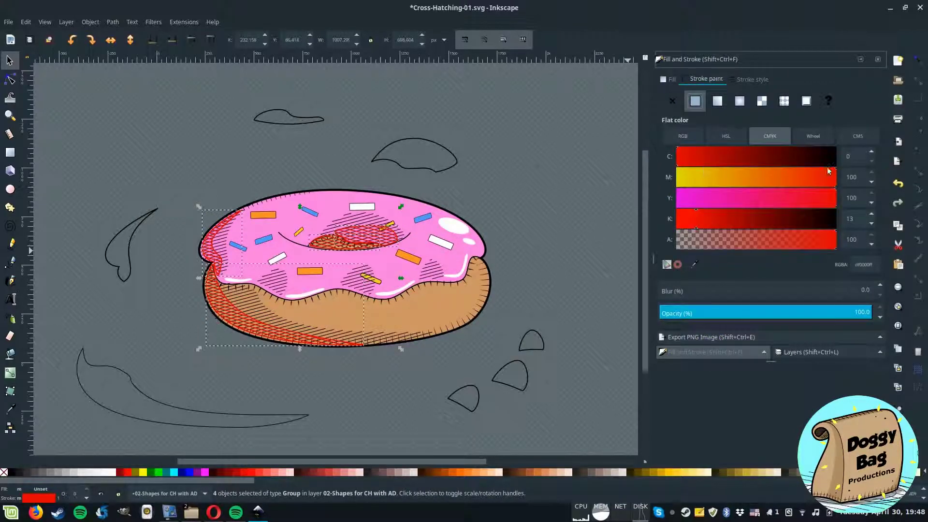
{"action": "left_click", "coordinate": [813, 135]}
{"action": "left_click", "coordinate": [757, 165]}
{"action": "left_click", "coordinate": [769, 136]}
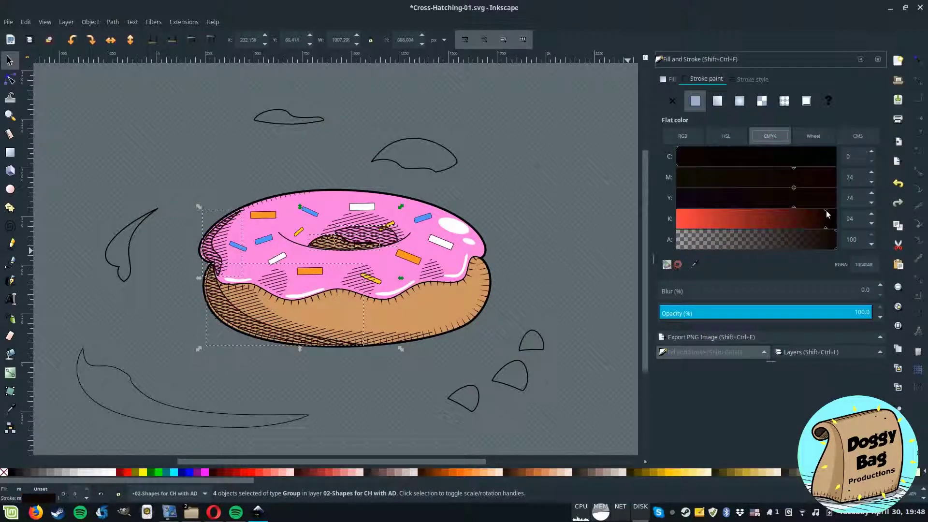
{"action": "left_click", "coordinate": [828, 218]}
{"action": "scroll", "coordinate": [360, 267], "scroll_direction": "up", "scroll_amount": 1, "text": "ctrl"}
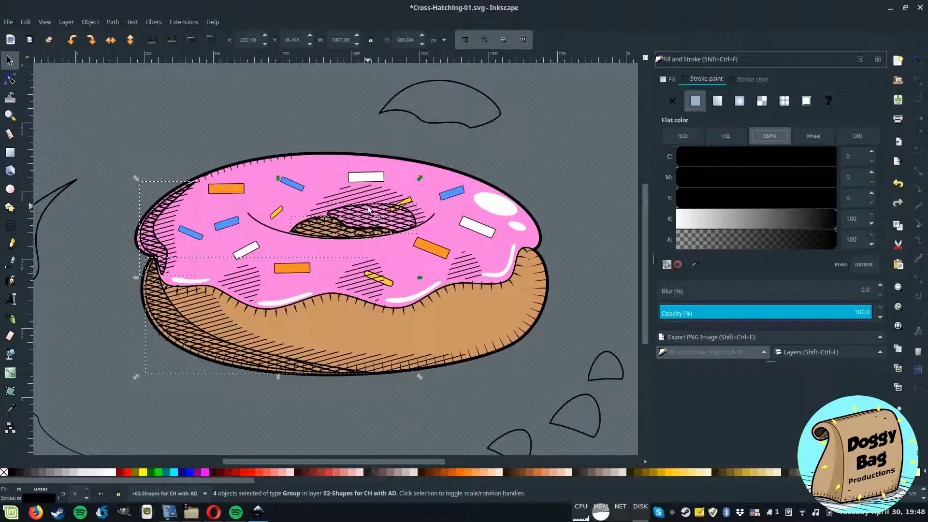
Duplicate the donut hole hatch path and flip the copy horizontally so the lines cross
{"action": "left_click", "coordinate": [373, 135]}
{"action": "double_click", "coordinate": [362, 208]}
{"action": "key", "text": "Escape"}
{"action": "left_click", "coordinate": [362, 208]}
{"action": "key", "text": "ctrl+d"}
{"action": "key", "text": "h"}
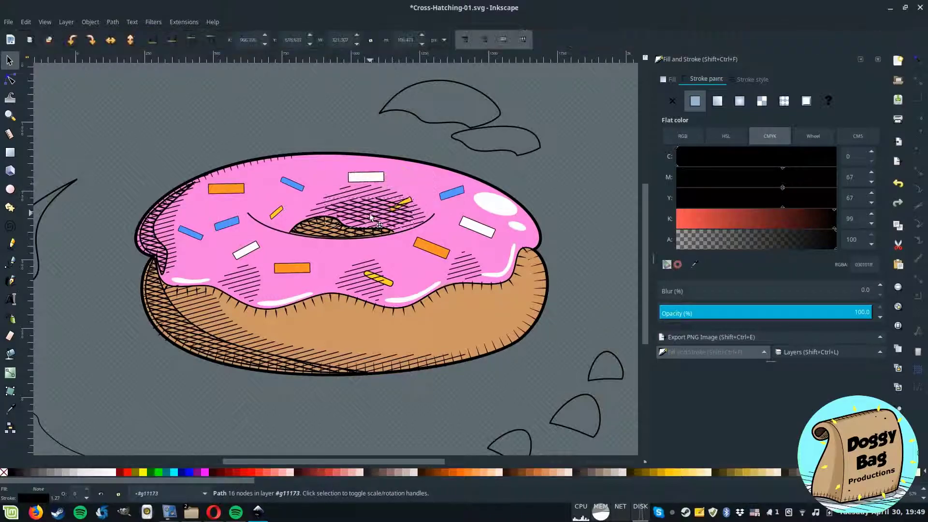
{"action": "left_click", "coordinate": [370, 215]}
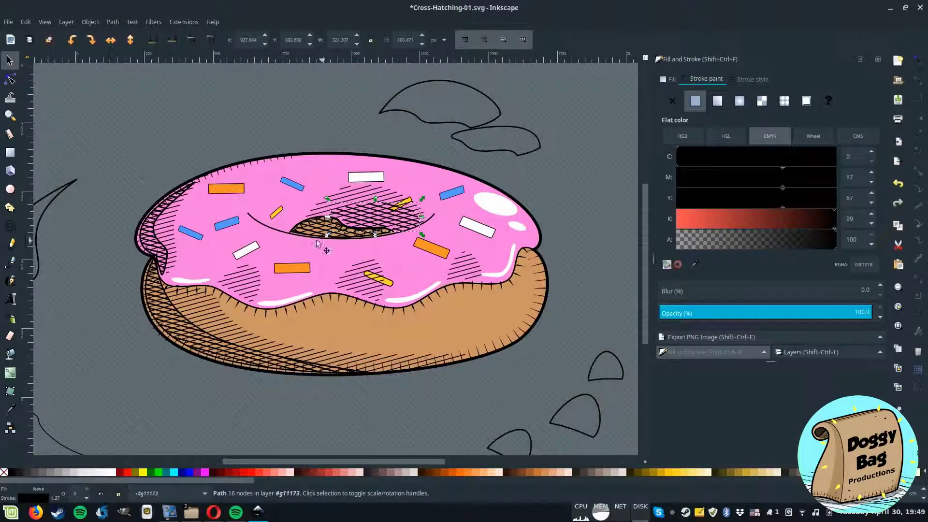
Browse hatch groups via the Object menu and clear the selection
{"action": "left_click", "coordinate": [316, 225]}
{"action": "left_click", "coordinate": [300, 203]}
{"action": "left_click", "coordinate": [362, 212]}
{"action": "left_click", "coordinate": [554, 186]}
{"action": "left_click", "coordinate": [366, 188]}
{"action": "left_click", "coordinate": [90, 24]}
{"action": "left_click", "coordinate": [112, 125]}
{"action": "left_click", "coordinate": [239, 145]}
{"action": "left_click", "coordinate": [304, 139]}
{"action": "left_click", "coordinate": [92, 21]}
Give the donut hole hatch path a 3 px stroke width in Stroke style
{"action": "left_click", "coordinate": [104, 124]}
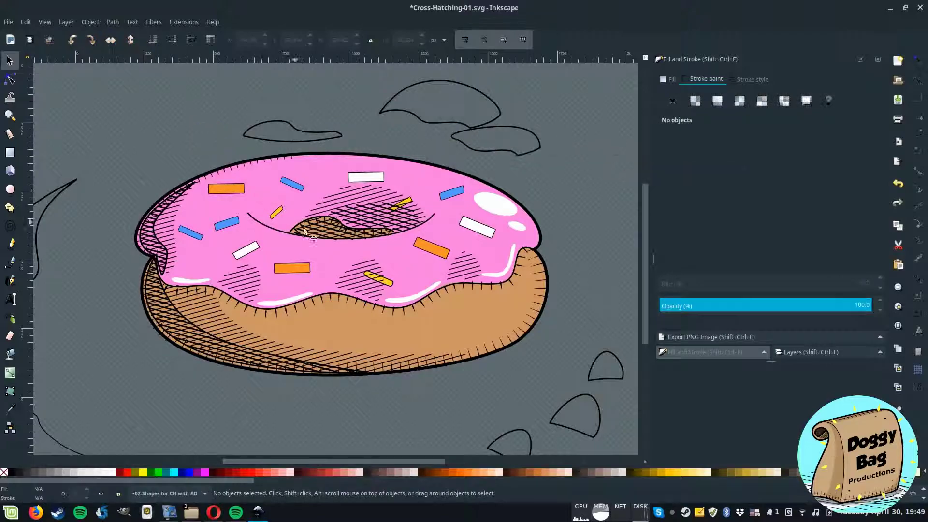
{"action": "left_click", "coordinate": [752, 79]}
{"action": "left_click", "coordinate": [398, 206]}
{"action": "triple_click", "coordinate": [732, 100]}
{"action": "key", "text": "Tab"}
{"action": "key", "text": "Tab"}
{"action": "key", "text": "Tab"}
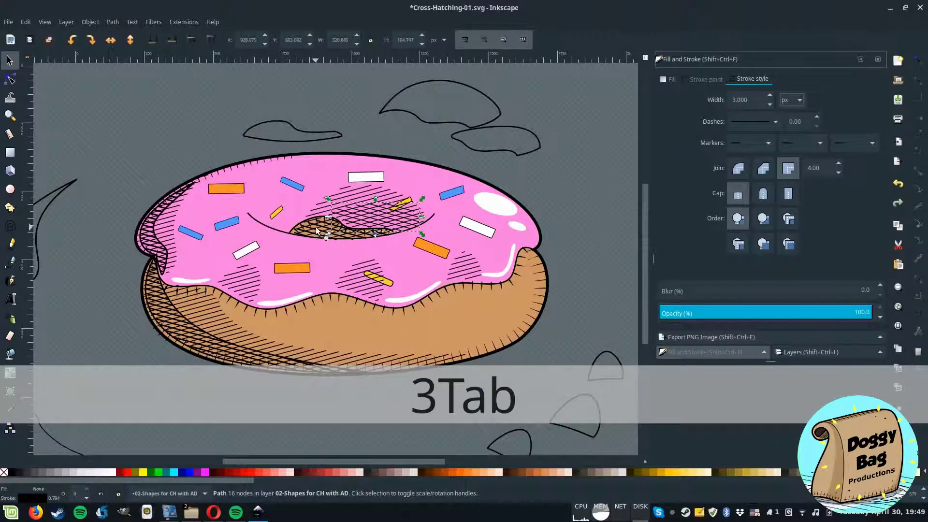
{"action": "type", "text": "3"}
{"action": "key", "text": "Return"}
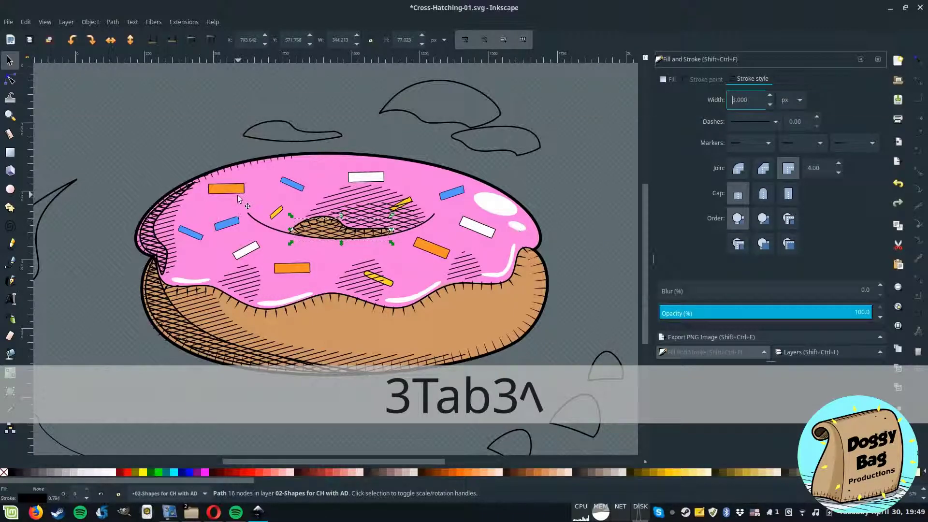
Shift the lower-left hatching patch slightly down and left
{"action": "left_click", "coordinate": [203, 141]}
{"action": "left_click", "coordinate": [198, 330]}
{"action": "mouse_move", "coordinate": [200, 333]}
{"action": "left_mouse_down"}
{"action": "mouse_move", "coordinate": [191, 383]}
{"action": "mouse_move", "coordinate": [170, 309]}
{"action": "left_mouse_up"}
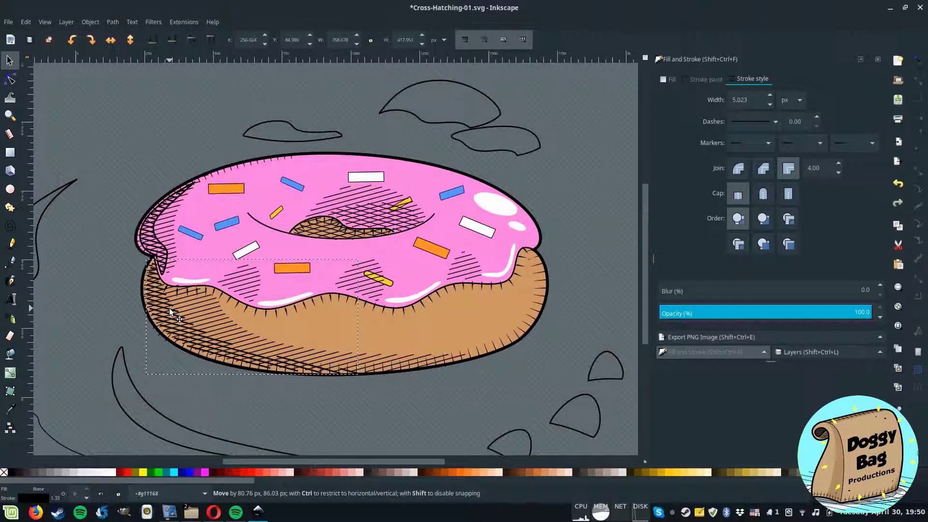
{"action": "left_click", "coordinate": [131, 324]}
Ungroup the upper-left icing hatching, move its dark outline piece up-left, and regroup the pieces
{"action": "left_click", "coordinate": [145, 225]}
{"action": "left_click", "coordinate": [90, 22]}
{"action": "left_click", "coordinate": [104, 123]}
{"action": "left_click", "coordinate": [143, 238]}
{"action": "double_click", "coordinate": [143, 238]}
{"action": "left_click_drag", "start_coordinate": [145, 239], "coordinate": [98, 174]}
{"action": "left_click", "coordinate": [150, 233]}
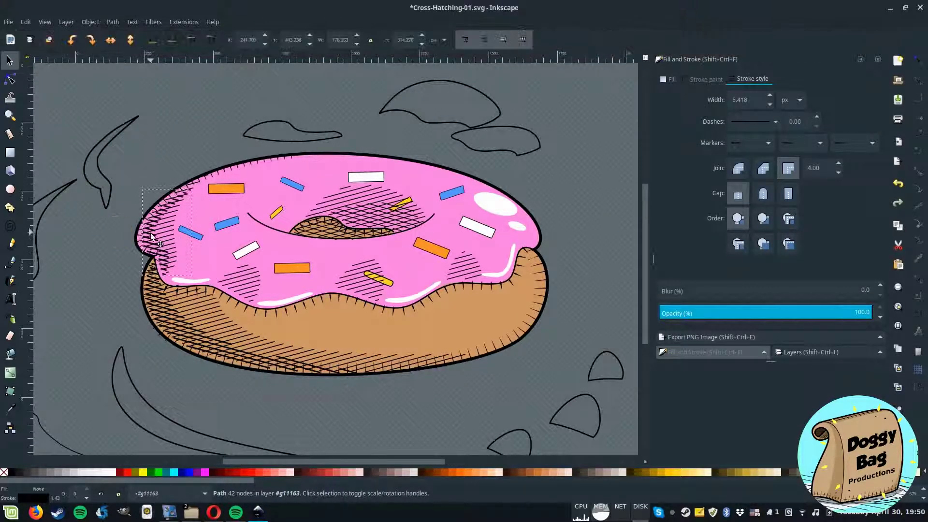
{"action": "left_click", "coordinate": [149, 243]}
{"action": "left_click", "coordinate": [90, 22]}
{"action": "left_click", "coordinate": [102, 125]}
{"action": "left_click", "coordinate": [156, 290], "text": "shift"}
{"action": "left_click", "coordinate": [90, 22]}
Set the left-edge hatch paths around the donut to a 3 px stroke width
{"action": "left_click", "coordinate": [112, 114]}
{"action": "left_click", "coordinate": [151, 228]}
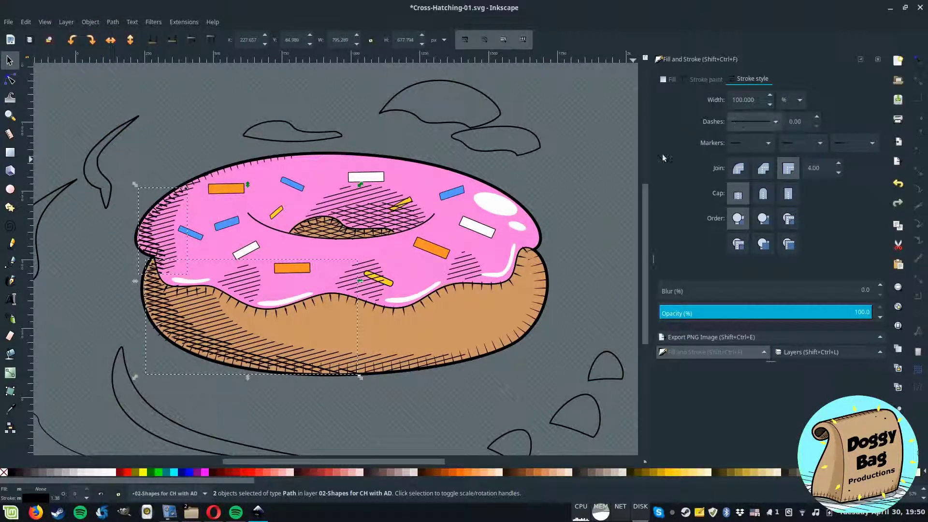
{"action": "left_click", "coordinate": [156, 304]}
{"action": "triple_click", "coordinate": [740, 99]}
{"action": "type", "text": "3"}
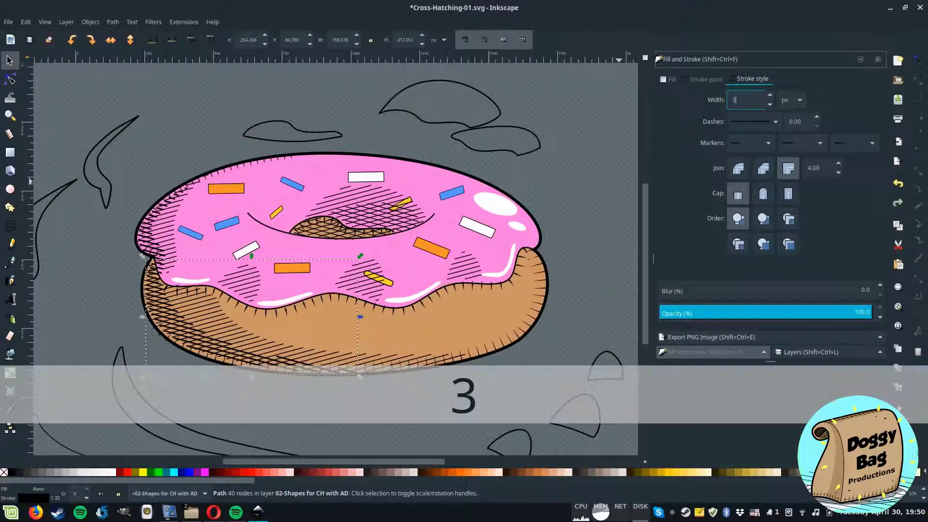
{"action": "key", "text": "Tab"}
{"action": "triple_click", "coordinate": [740, 100]}
{"action": "type", "text": "3"}
{"action": "key", "text": "Tab"}
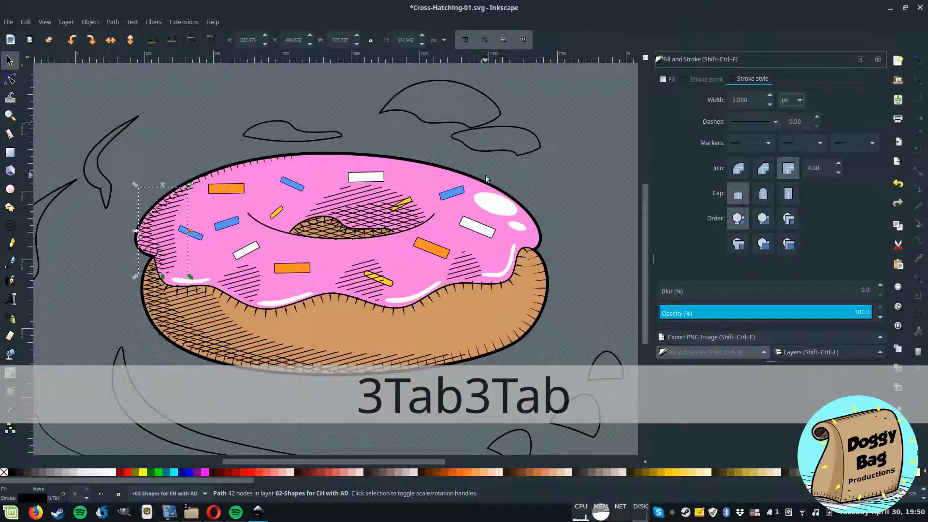
{"action": "key", "text": "Escape"}
{"action": "scroll", "coordinate": [128, 310], "scroll_direction": "down", "scroll_amount": 3}
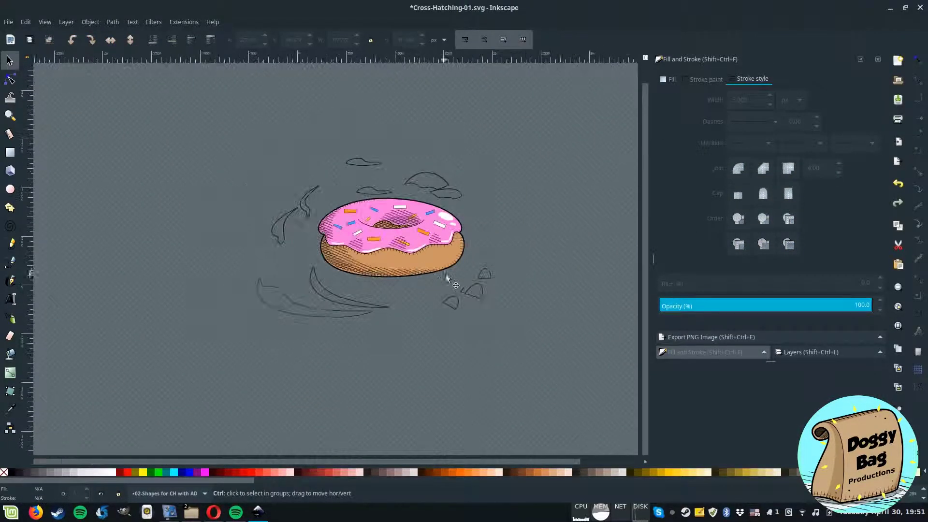
{"action": "scroll", "coordinate": [447, 277], "scroll_direction": "down", "scroll_amount": 1, "text": "ctrl"}
{"action": "scroll", "coordinate": [461, 272], "scroll_direction": "down", "scroll_amount": 1, "text": "ctrl"}
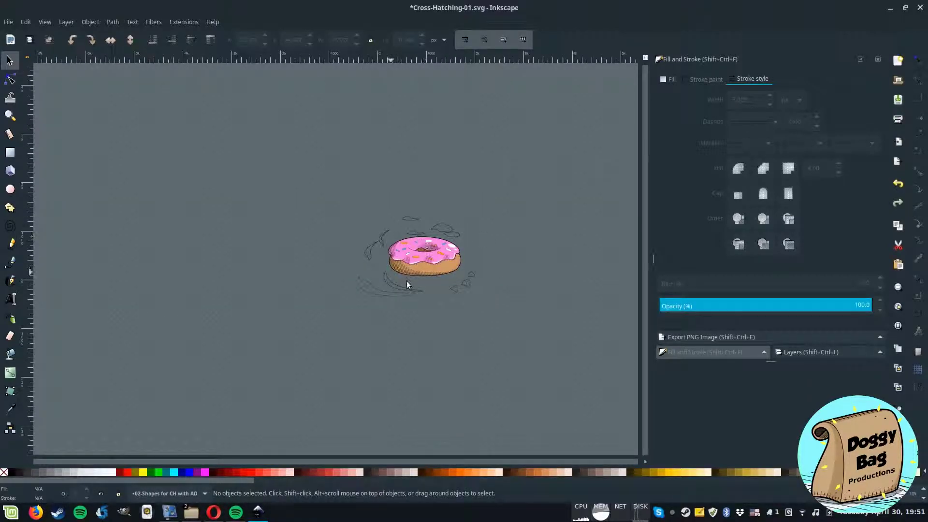
{"action": "scroll", "coordinate": [498, 257], "scroll_direction": "up", "scroll_amount": 1, "text": "ctrl"}
{"action": "scroll", "coordinate": [446, 276], "scroll_direction": "up", "scroll_amount": 1, "text": "ctrl"}
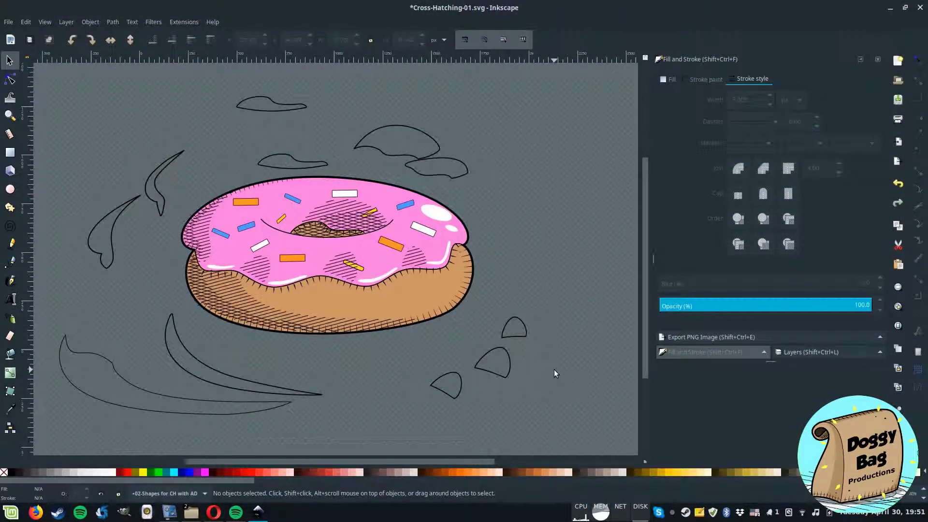
Unhide AxiDraw Hatch-Holes in the Layers panel, make it current, and check one base hole
{"action": "left_click", "coordinate": [811, 352]}
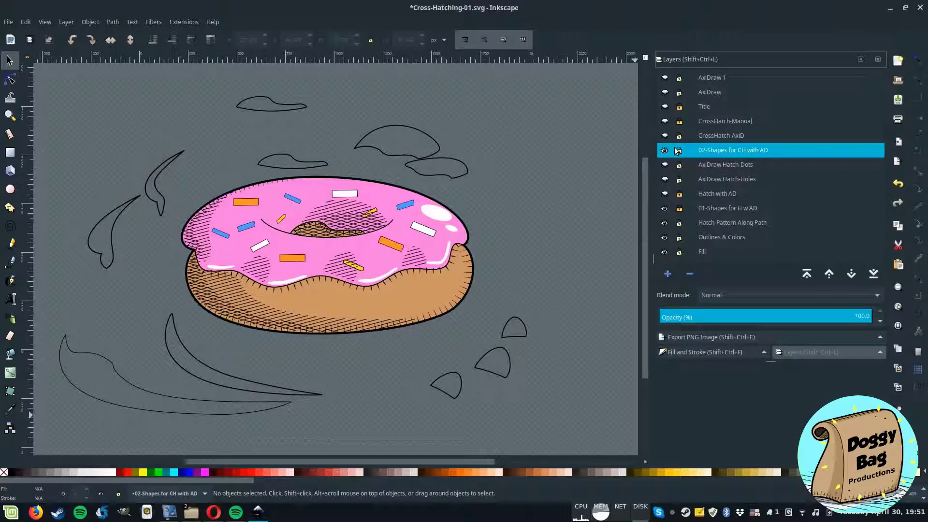
{"action": "left_click", "coordinate": [665, 180]}
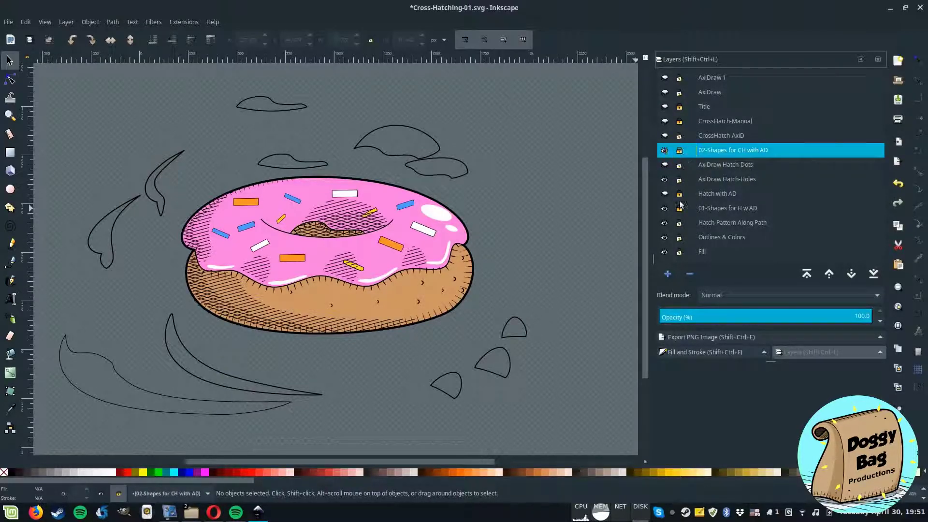
{"action": "left_click", "coordinate": [707, 180]}
{"action": "scroll", "coordinate": [418, 302], "scroll_direction": "up", "scroll_amount": 3, "text": "ctrl"}
{"action": "scroll", "coordinate": [418, 301], "scroll_direction": "up", "scroll_amount": 2, "text": "ctrl"}
{"action": "scroll", "coordinate": [430, 305], "scroll_direction": "down", "scroll_amount": 2, "text": "ctrl"}
{"action": "scroll", "coordinate": [431, 305], "scroll_direction": "down", "scroll_amount": 2, "text": "ctrl"}
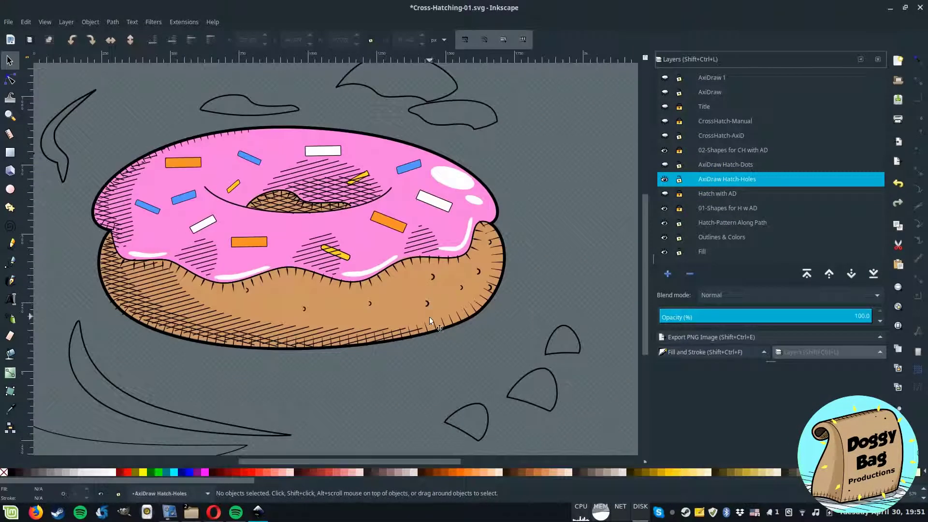
{"action": "left_click", "coordinate": [430, 317]}
{"action": "scroll", "coordinate": [428, 319], "scroll_direction": "up", "scroll_amount": 2, "text": "ctrl"}
{"action": "scroll", "coordinate": [429, 321], "scroll_direction": "down", "scroll_amount": 2, "text": "ctrl"}
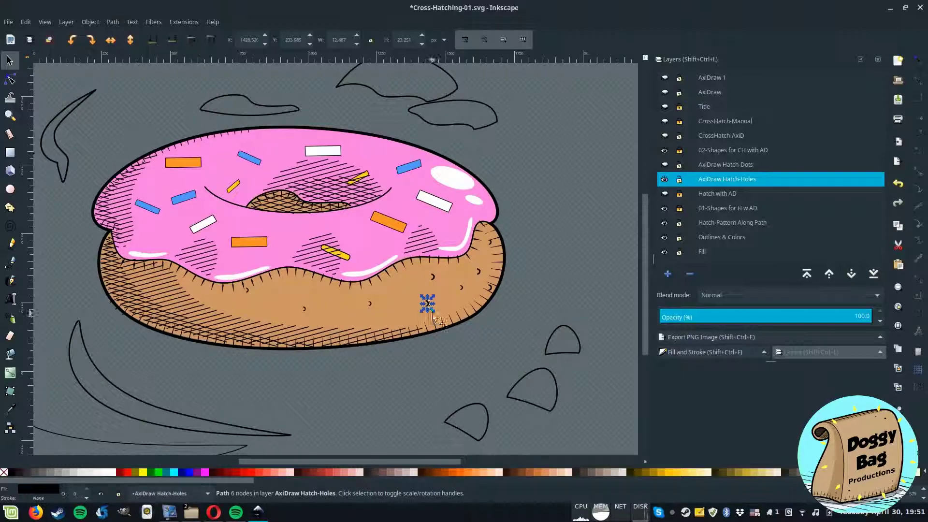
{"action": "left_click", "coordinate": [480, 332]}
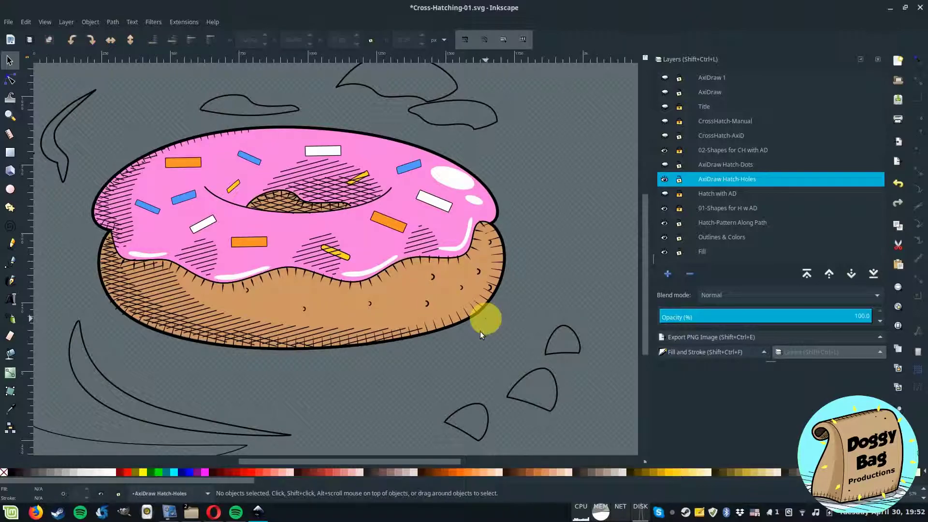
Lock AxiDraw Hatch-Holes, work on AxiDraw Hatch-Dots, and nudge the edging dot group down-left
{"action": "left_click", "coordinate": [678, 179]}
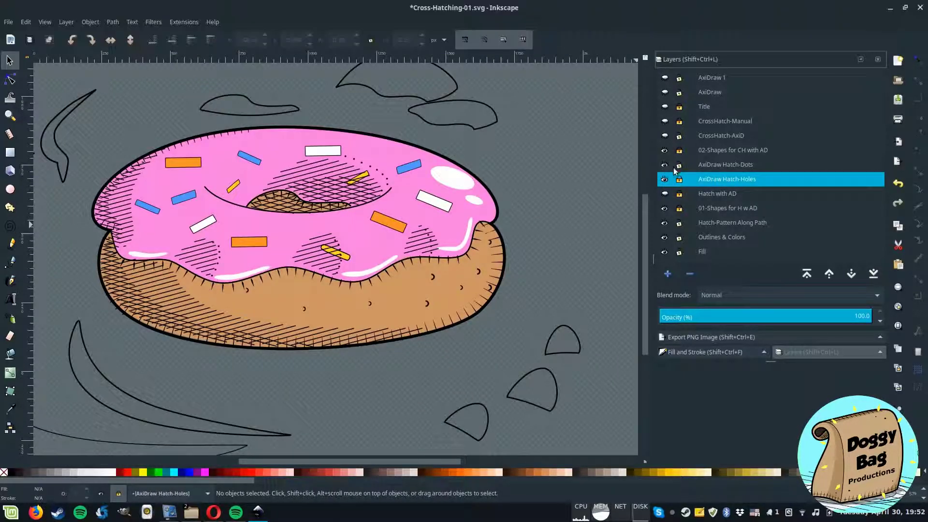
{"action": "left_click", "coordinate": [674, 167]}
{"action": "scroll", "coordinate": [392, 287], "scroll_direction": "up", "scroll_amount": 1, "text": "ctrl"}
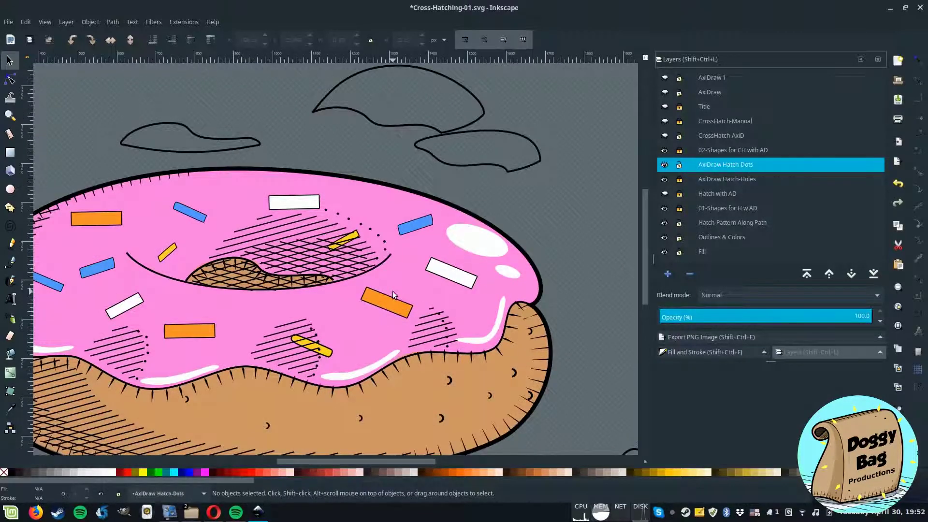
{"action": "scroll", "coordinate": [392, 291], "scroll_direction": "up", "scroll_amount": 1, "text": "ctrl"}
{"action": "scroll", "coordinate": [644, 252], "scroll_direction": "down", "scroll_amount": 4}
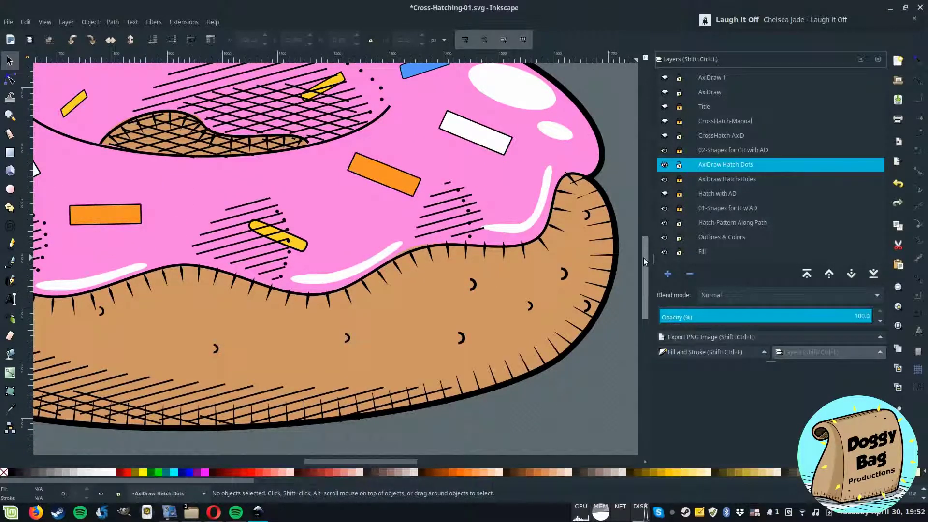
{"action": "scroll", "coordinate": [644, 261], "scroll_direction": "up", "scroll_amount": 2}
{"action": "left_click", "coordinate": [484, 255]}
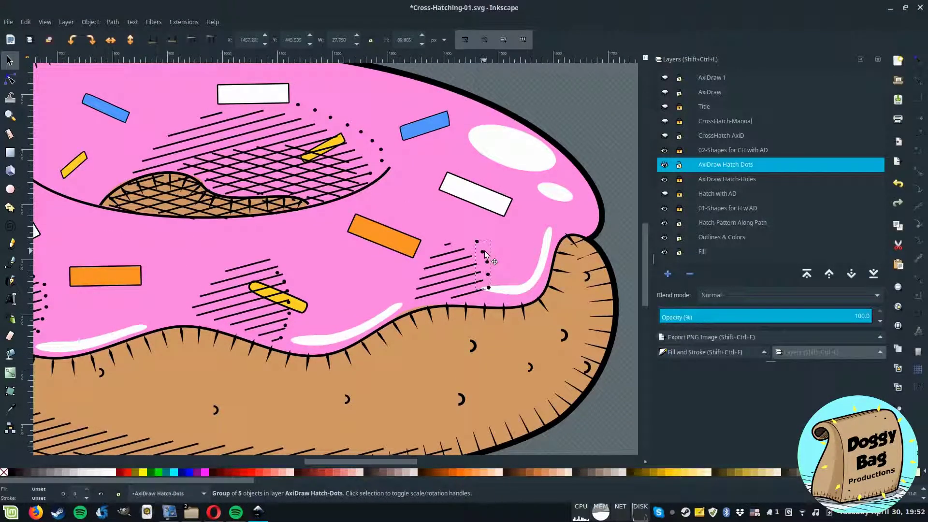
{"action": "left_click_drag", "start_coordinate": [485, 258], "coordinate": [481, 259]}
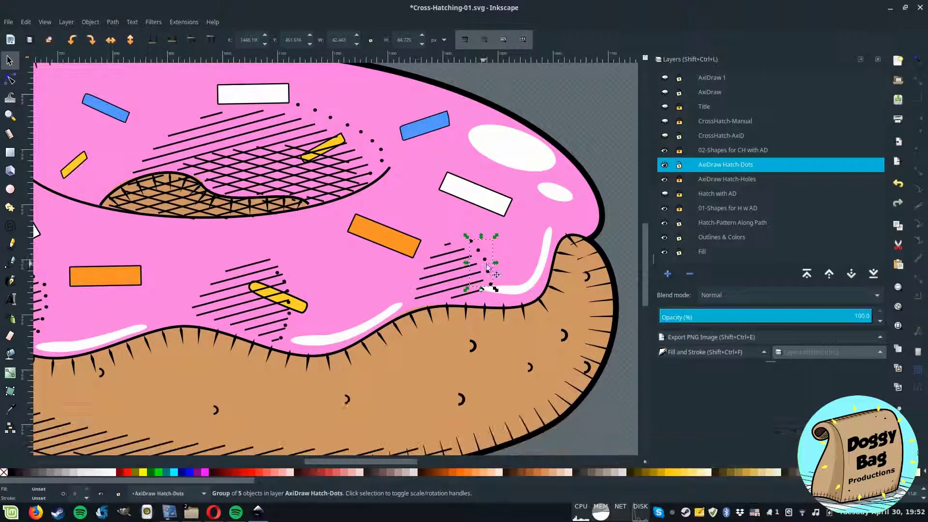
{"action": "scroll", "coordinate": [484, 272], "scroll_direction": "up", "scroll_amount": 2, "text": "ctrl"}
{"action": "left_click", "coordinate": [464, 227]}
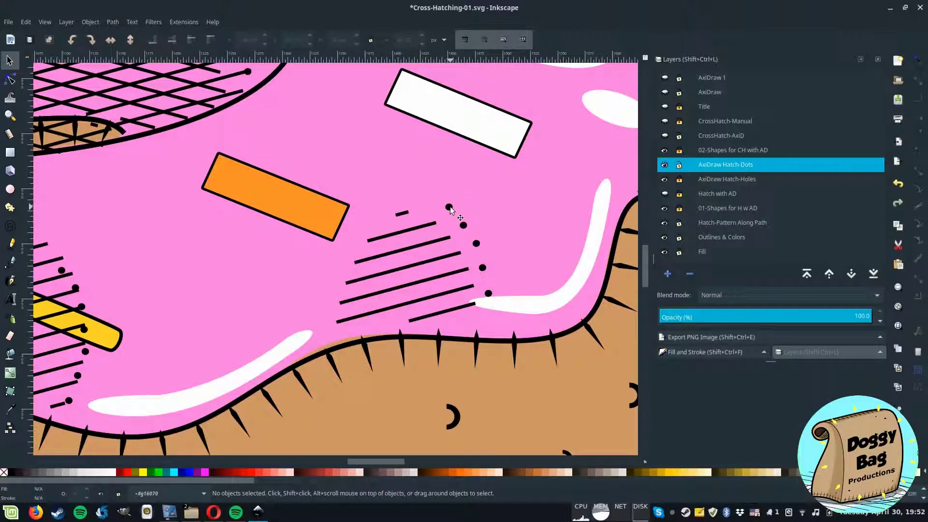
Respace dots down the arc and duplicate the top dot up-left to extend it
{"action": "left_click_drag", "start_coordinate": [450, 207], "coordinate": [477, 250]}
{"action": "left_click", "coordinate": [482, 266]}
{"action": "left_click", "coordinate": [90, 22]}
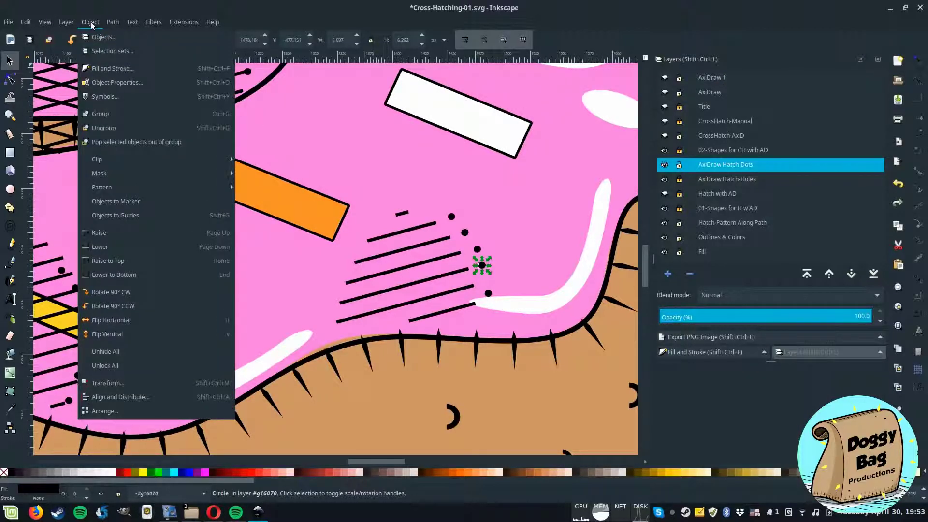
{"action": "left_click", "coordinate": [73, 186]}
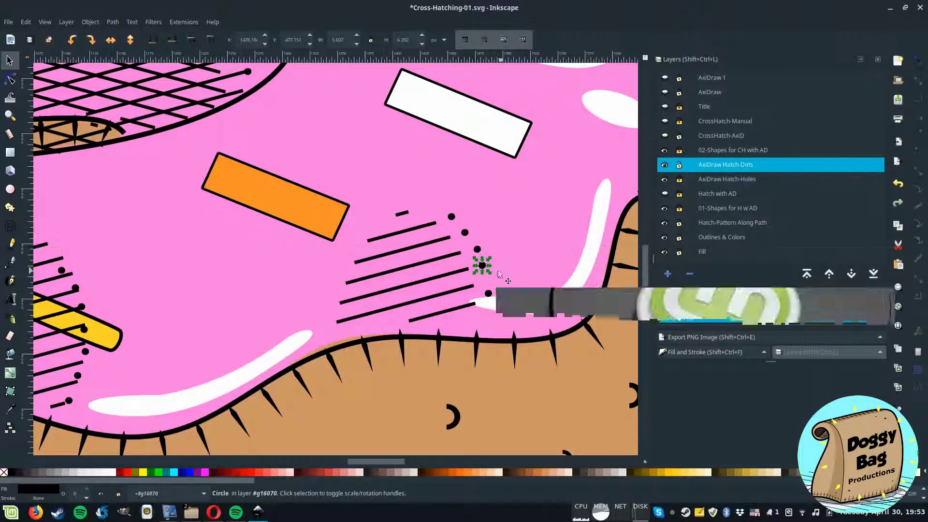
{"action": "left_click_drag", "start_coordinate": [484, 285], "coordinate": [489, 304]}
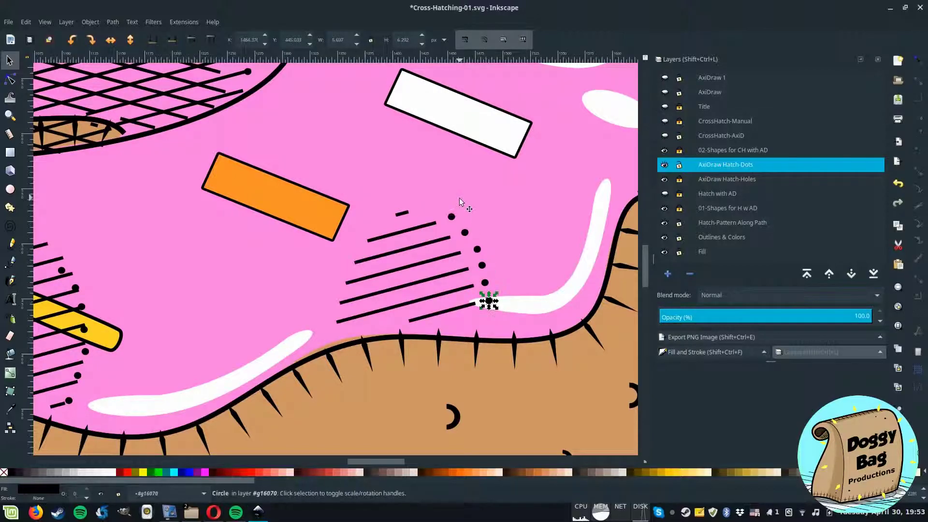
{"action": "left_click", "coordinate": [451, 217]}
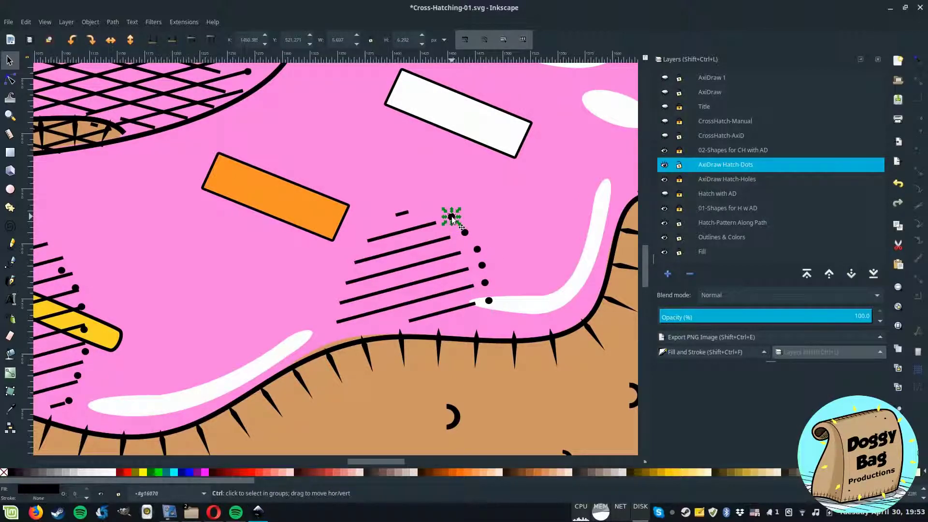
{"action": "key", "text": "ctrl+d"}
{"action": "left_click_drag", "start_coordinate": [451, 217], "coordinate": [422, 207]}
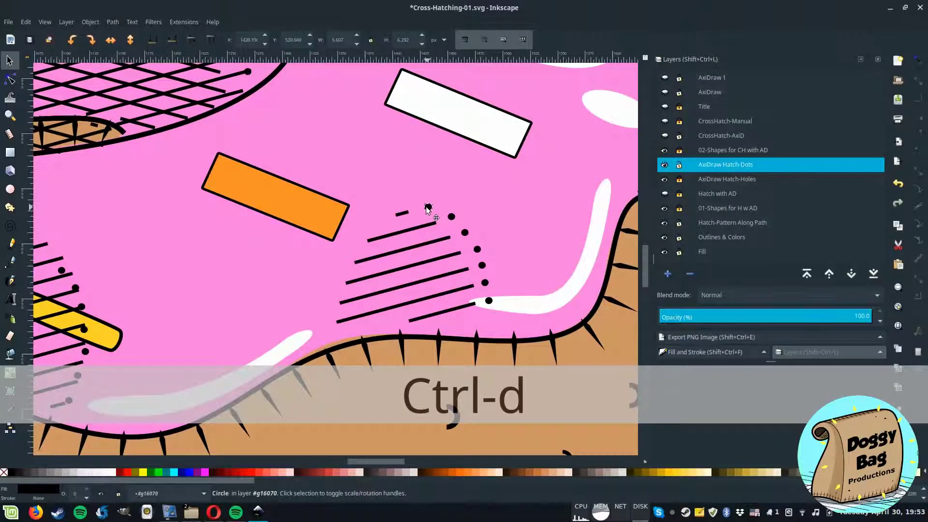
{"action": "scroll", "coordinate": [394, 277], "scroll_direction": "left", "scroll_amount": 5}
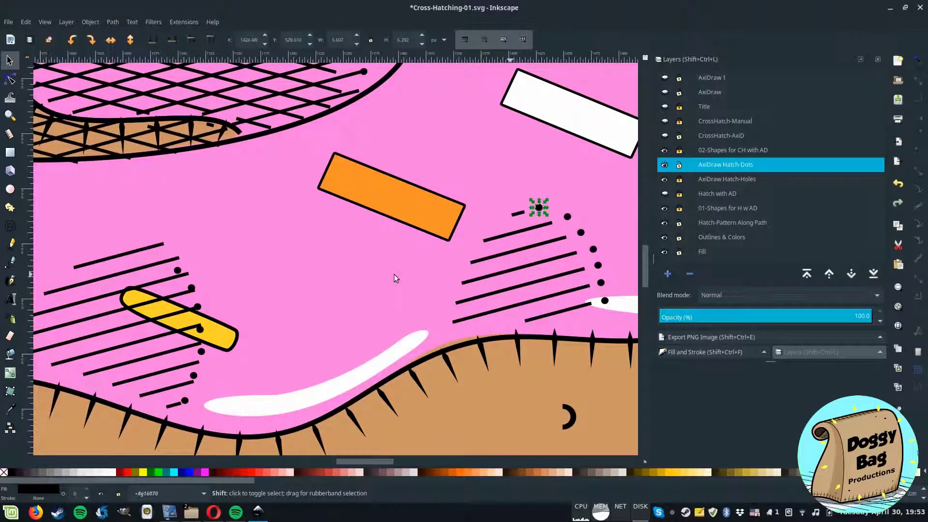
Respace the dots edging the left hatch patch and add copies below and above the chain
{"action": "left_click", "coordinate": [233, 271]}
{"action": "left_click_drag", "start_coordinate": [251, 286], "coordinate": [244, 271]}
{"action": "double_click", "coordinate": [235, 268]}
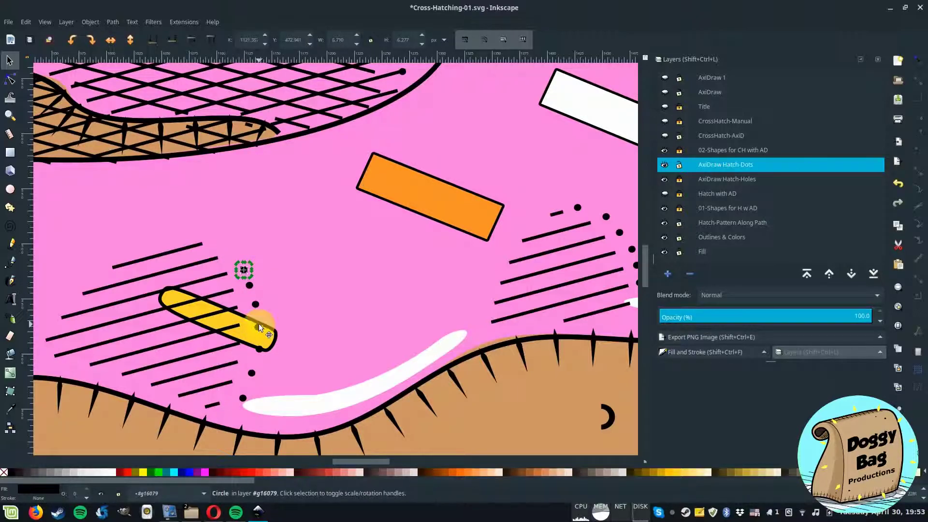
{"action": "left_click_drag", "start_coordinate": [260, 349], "coordinate": [260, 340]}
{"action": "left_click_drag", "start_coordinate": [250, 372], "coordinate": [256, 360]}
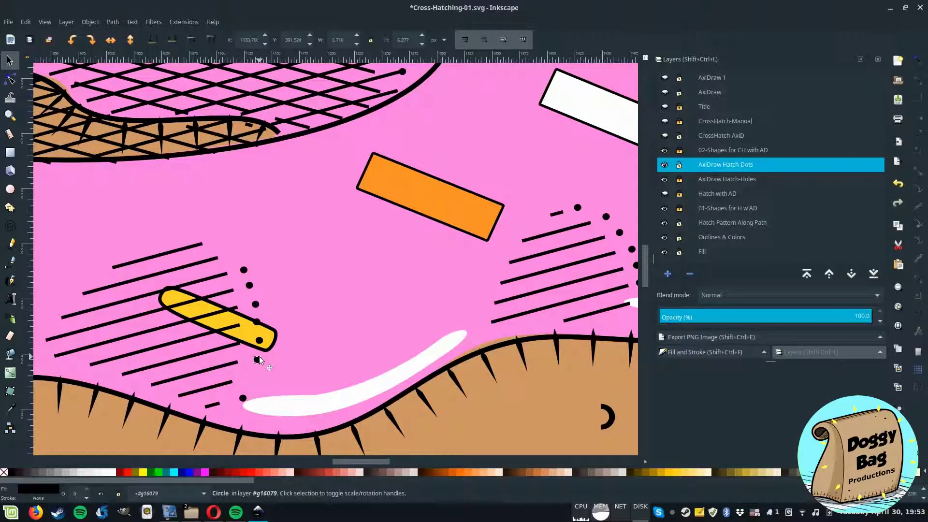
{"action": "key", "text": "ctrl+d"}
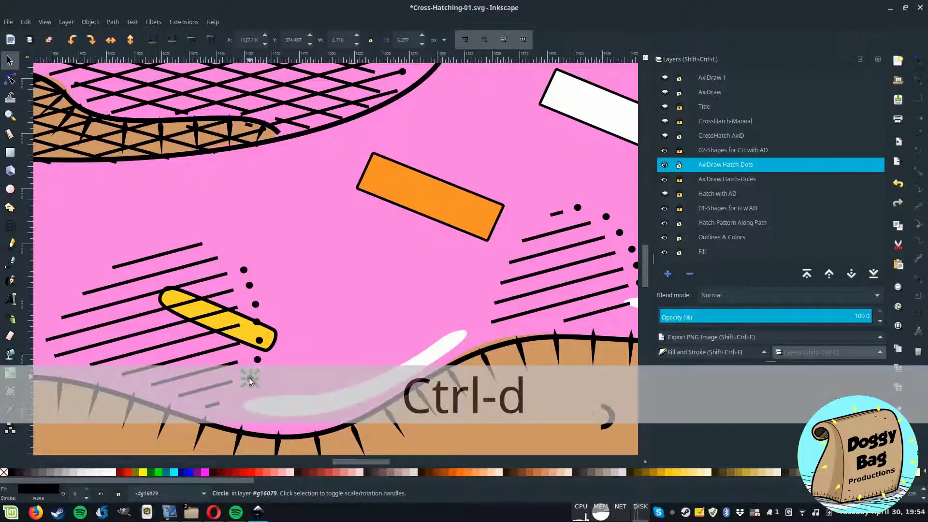
{"action": "left_click_drag", "start_coordinate": [250, 379], "coordinate": [237, 401]}
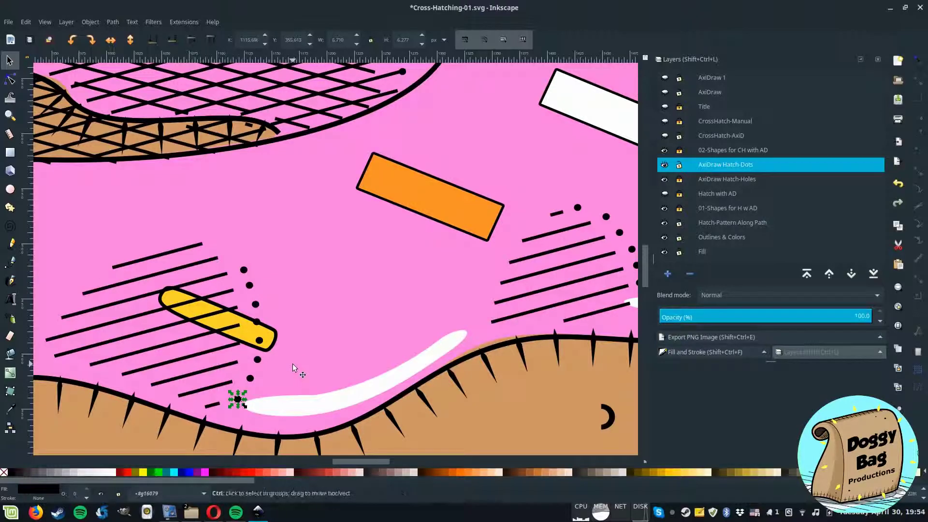
{"action": "key", "text": "ctrl+c"}
{"action": "key", "text": "ctrl+v"}
{"action": "left_click_drag", "start_coordinate": [285, 312], "coordinate": [222, 238]}
{"action": "key", "text": "ctrl+v"}
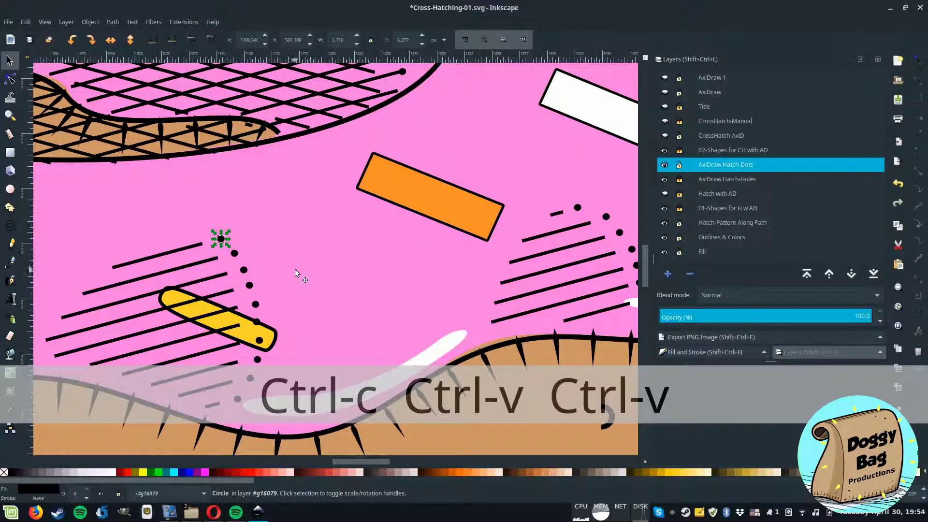
{"action": "scroll", "coordinate": [297, 269], "scroll_direction": "down", "scroll_amount": 2, "text": "ctrl"}
{"action": "scroll", "coordinate": [298, 267], "scroll_direction": "left", "scroll_amount": 4}
{"action": "scroll", "coordinate": [297, 267], "scroll_direction": "left", "scroll_amount": 3}
Adjust the seven-dot group and paste extra dots to extend the arc's lower end
{"action": "left_click", "coordinate": [336, 288]}
{"action": "left_click_drag", "start_coordinate": [321, 273], "coordinate": [331, 270]}
{"action": "scroll", "coordinate": [336, 288], "scroll_direction": "up", "scroll_amount": 3, "text": "ctrl"}
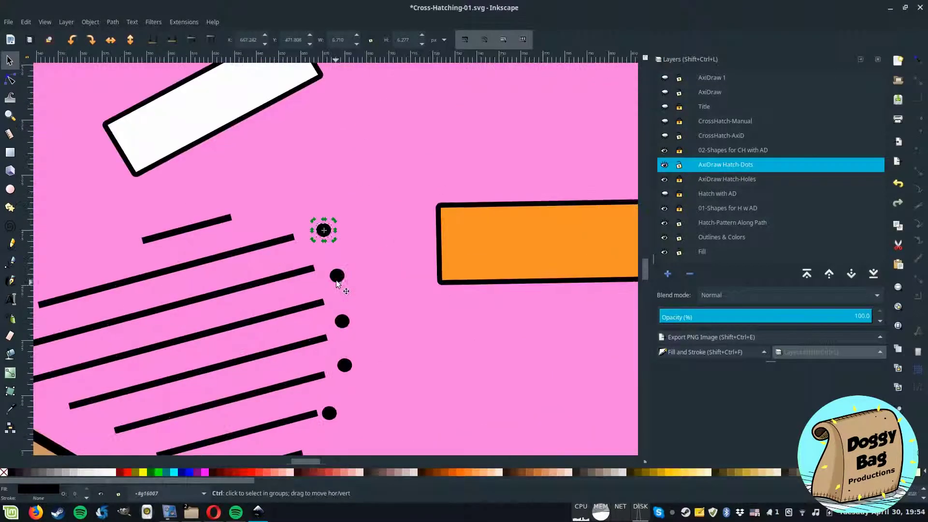
{"action": "scroll", "coordinate": [342, 263], "scroll_direction": "down", "scroll_amount": 1, "text": "ctrl"}
{"action": "key", "text": "ctrl+c"}
{"action": "key", "text": "ctrl+v"}
{"action": "mouse_move", "coordinate": [348, 332]}
{"action": "left_mouse_down"}
{"action": "mouse_move", "coordinate": [352, 313]}
{"action": "mouse_move", "coordinate": [353, 332]}
{"action": "left_mouse_up"}
{"action": "scroll", "coordinate": [331, 215], "scroll_direction": "down", "scroll_amount": 5}
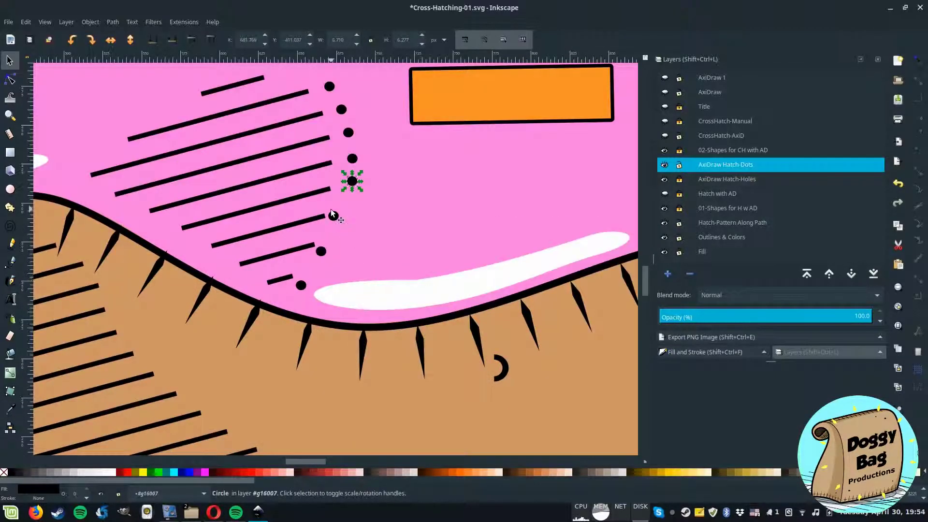
{"action": "left_click_drag", "start_coordinate": [319, 251], "coordinate": [337, 238]}
{"action": "mouse_move", "coordinate": [301, 284]}
{"action": "left_mouse_down"}
{"action": "mouse_move", "coordinate": [312, 270]}
{"action": "mouse_move", "coordinate": [285, 227]}
{"action": "left_mouse_up"}
{"action": "scroll", "coordinate": [313, 254], "scroll_direction": "up", "scroll_amount": 5}
{"action": "left_click", "coordinate": [329, 241]}
{"action": "key", "text": "ctrl+c"}
{"action": "key", "text": "ctrl+v"}
{"action": "scroll", "coordinate": [322, 245], "scroll_direction": "down", "scroll_amount": 1, "text": "ctrl"}
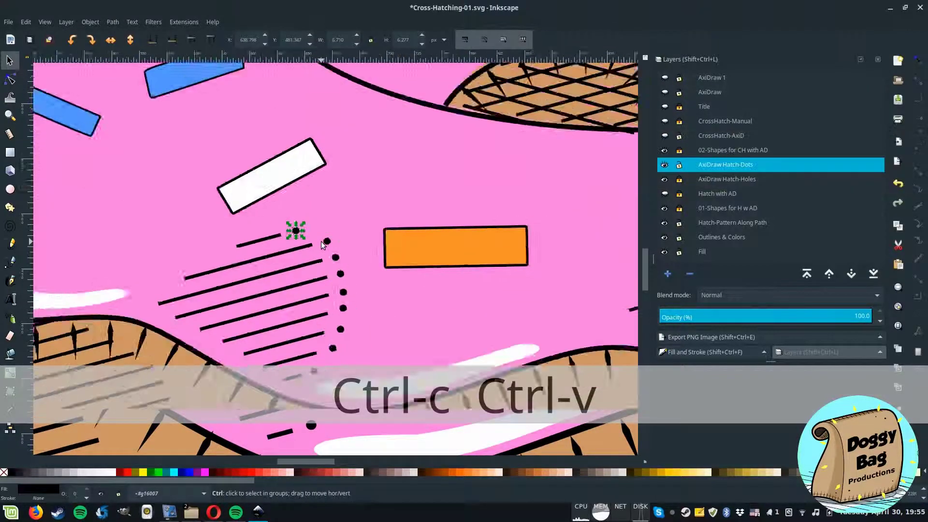
{"action": "scroll", "coordinate": [323, 245], "scroll_direction": "down", "scroll_amount": 2, "text": "ctrl"}
{"action": "scroll", "coordinate": [371, 279], "scroll_direction": "up", "scroll_amount": 5}
{"action": "scroll", "coordinate": [442, 282], "scroll_direction": "right", "scroll_amount": 1}
{"action": "scroll", "coordinate": [439, 283], "scroll_direction": "right", "scroll_amount": 6}
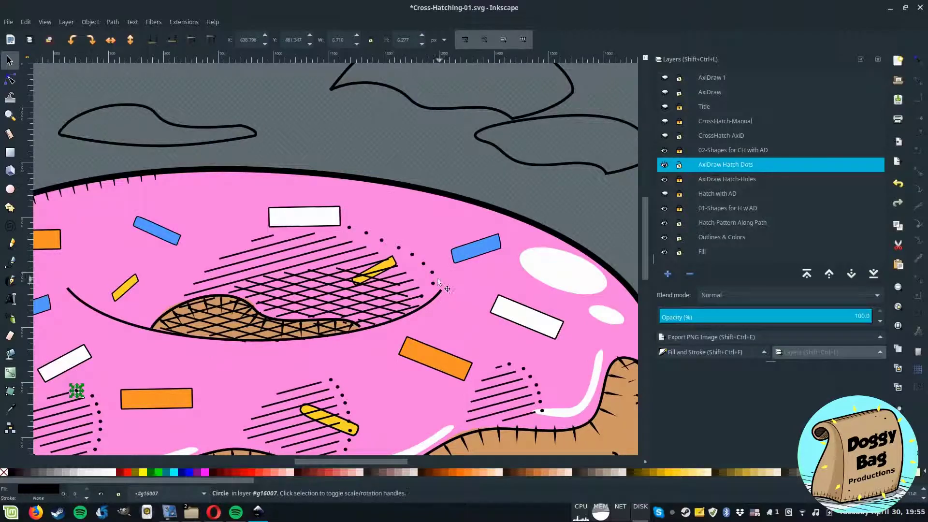
{"action": "key", "text": "Escape"}
{"action": "key", "text": "ctrl+v"}
{"action": "scroll", "coordinate": [421, 297], "scroll_direction": "up", "scroll_amount": 2, "text": "ctrl"}
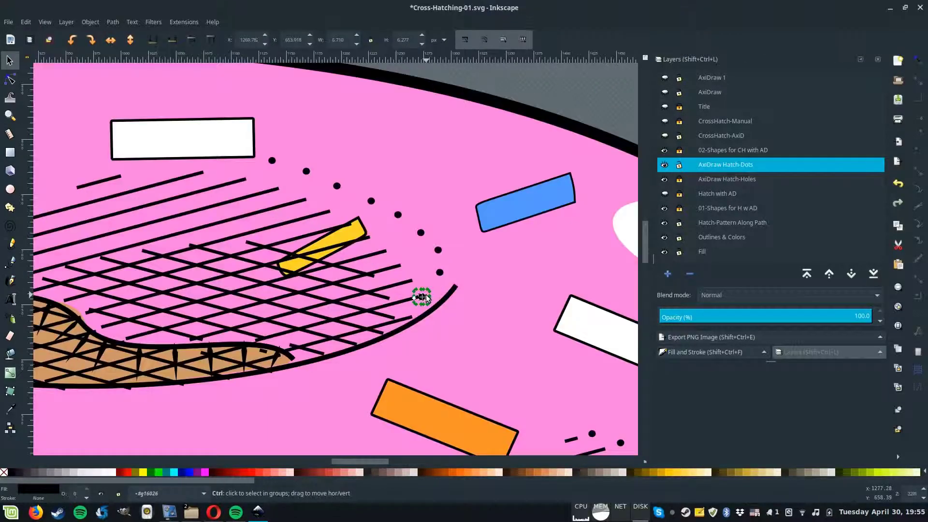
{"action": "scroll", "coordinate": [421, 297], "scroll_direction": "up", "scroll_amount": 1, "text": "ctrl"}
{"action": "scroll", "coordinate": [420, 297], "scroll_direction": "up", "scroll_amount": 1, "text": "ctrl"}
{"action": "left_click_drag", "start_coordinate": [417, 299], "coordinate": [442, 289]}
{"action": "scroll", "coordinate": [444, 275], "scroll_direction": "down", "scroll_amount": 2, "text": "ctrl"}
Spread the upper arc dots evenly along the hatch edge and add one more at its end
{"action": "left_click", "coordinate": [441, 239]}
{"action": "key", "text": "ctrl+v"}
{"action": "left_click_drag", "start_coordinate": [434, 240], "coordinate": [399, 210]}
{"action": "left_click_drag", "start_coordinate": [449, 256], "coordinate": [444, 256]}
{"action": "left_click_drag", "start_coordinate": [381, 182], "coordinate": [384, 200]}
{"action": "mouse_move", "coordinate": [346, 167]}
{"action": "left_mouse_down"}
{"action": "mouse_move", "coordinate": [339, 172]}
{"action": "mouse_move", "coordinate": [359, 187]}
{"action": "left_mouse_up"}
{"action": "key", "text": "ctrl+c"}
{"action": "key", "text": "ctrl+v"}
{"action": "left_click_drag", "start_coordinate": [316, 153], "coordinate": [315, 159]}
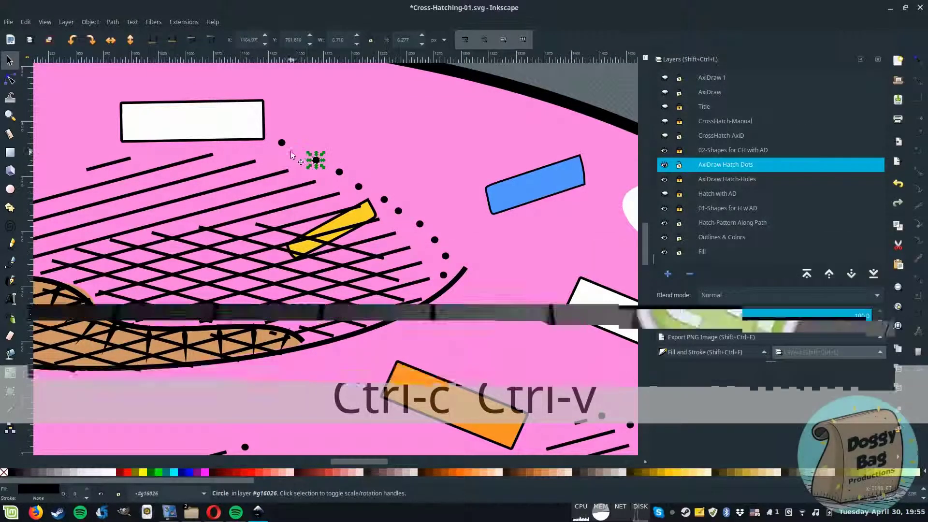
{"action": "scroll", "coordinate": [355, 210], "scroll_direction": "down", "scroll_amount": 2, "text": "ctrl"}
{"action": "scroll", "coordinate": [356, 211], "scroll_direction": "down", "scroll_amount": 1, "text": "ctrl"}
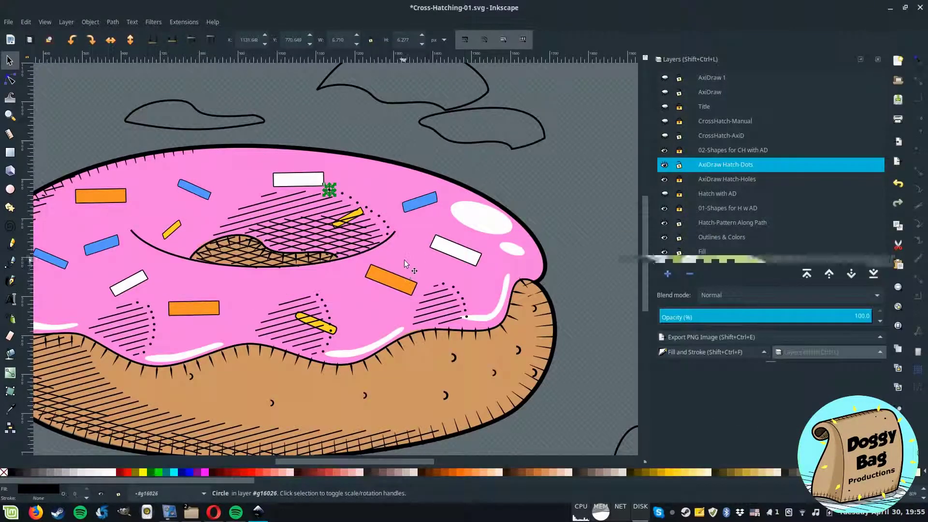
{"action": "scroll", "coordinate": [388, 240], "scroll_direction": "up", "scroll_amount": 1, "text": "ctrl"}
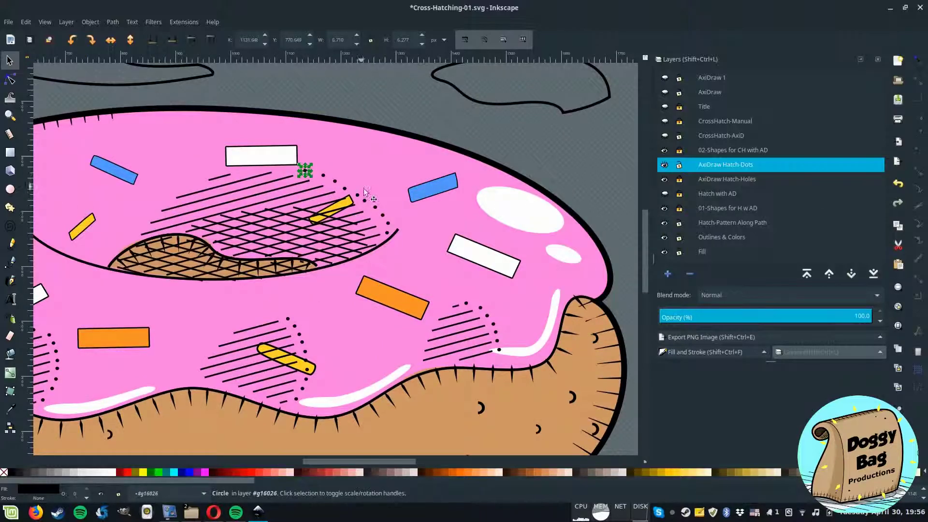
Draw a Bezier guide curve along the dotted edge, redoing the first attempt
{"action": "key", "text": "b"}
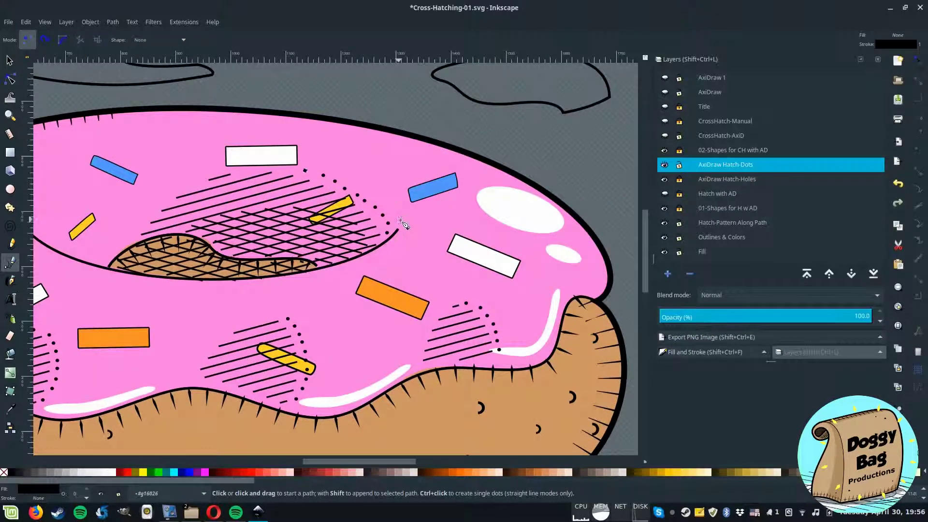
{"action": "left_click", "coordinate": [395, 222]}
{"action": "left_click_drag", "start_coordinate": [319, 169], "coordinate": [334, 170]}
{"action": "key", "text": "F2"}
{"action": "key", "text": "F1"}
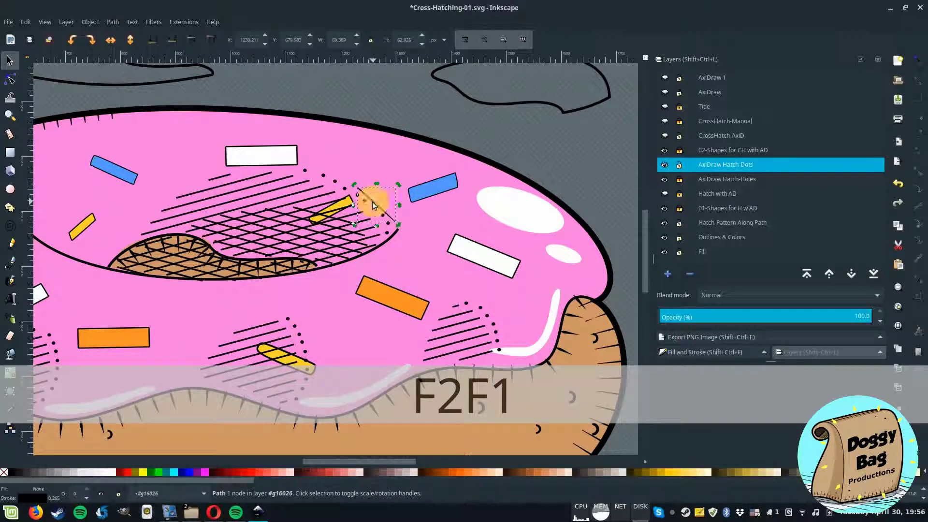
{"action": "key", "text": "F2"}
{"action": "key", "text": "ctrl+z"}
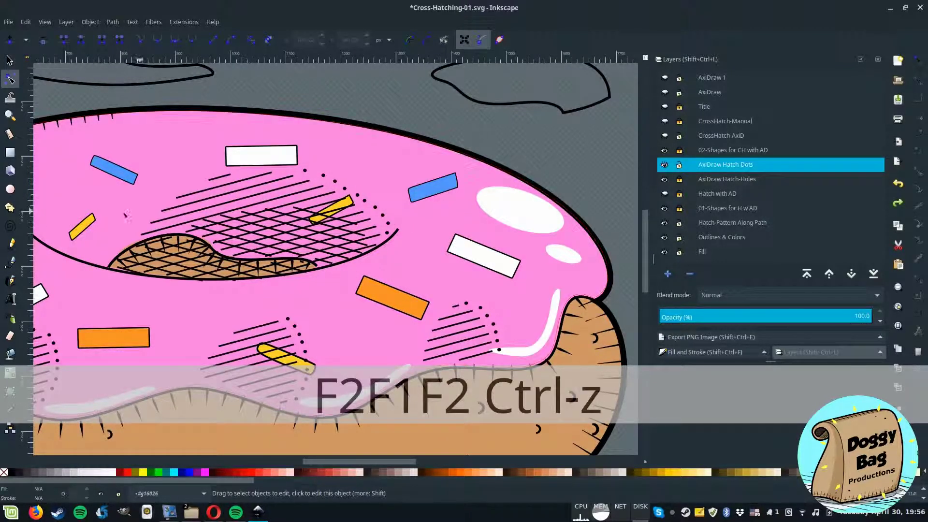
{"action": "left_click", "coordinate": [11, 260]}
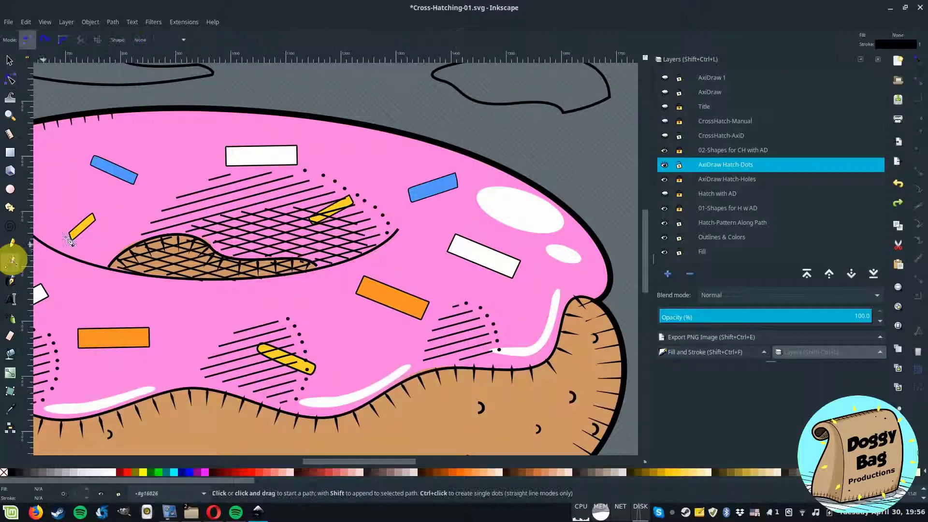
{"action": "left_click", "coordinate": [392, 225]}
{"action": "left_click_drag", "start_coordinate": [299, 165], "coordinate": [276, 162]}
{"action": "key", "text": "Return"}
{"action": "scroll", "coordinate": [377, 208], "scroll_direction": "up", "scroll_amount": 2}
Refine the guide curve's nodes and begin aligning single dots to it, undoing one move
{"action": "key", "text": "F2"}
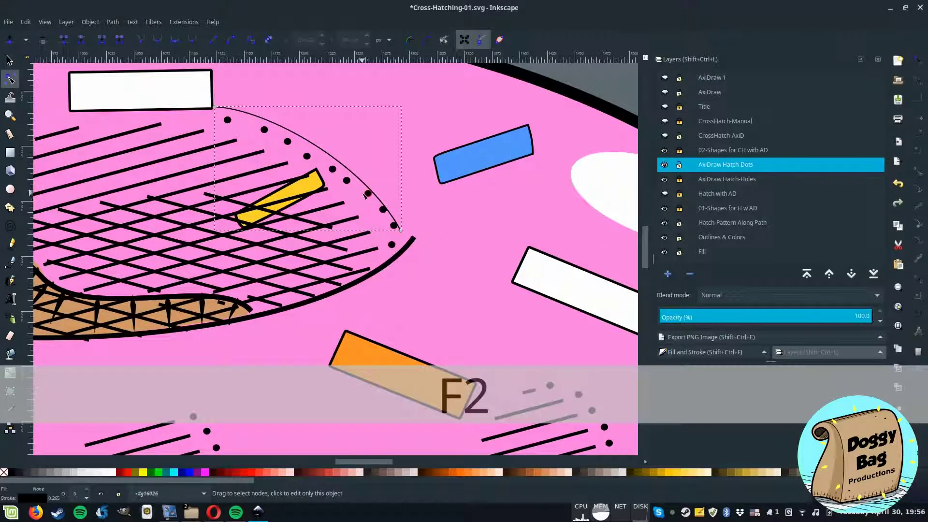
{"action": "key", "text": "F1"}
{"action": "double_click", "coordinate": [368, 196]}
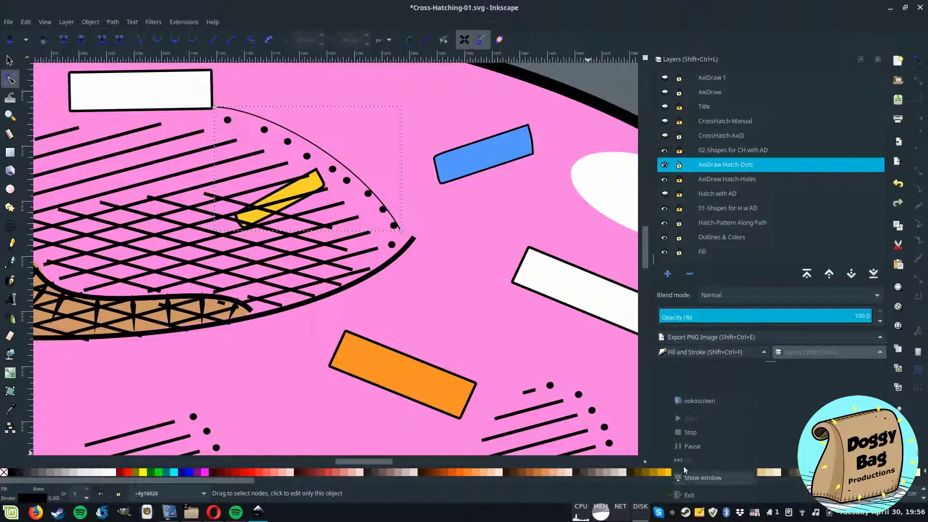
{"action": "key", "text": "F1"}
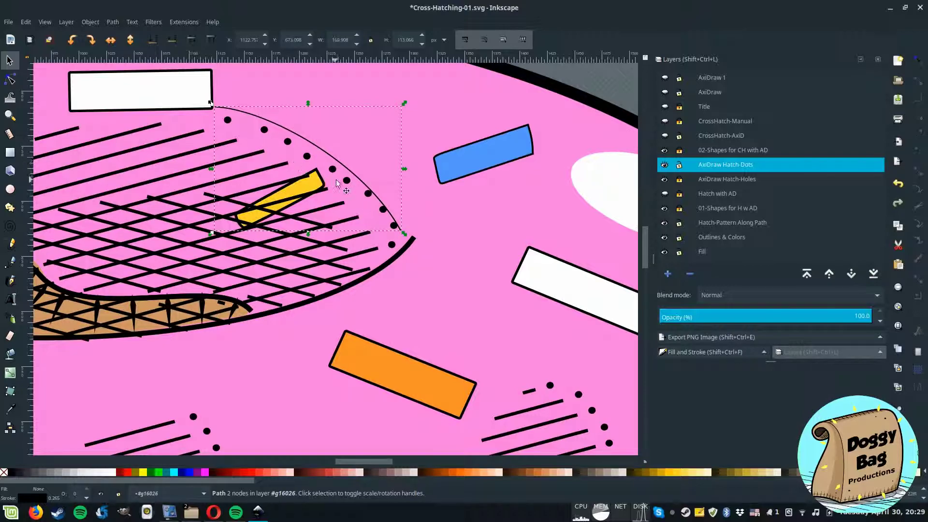
{"action": "left_click", "coordinate": [348, 180]}
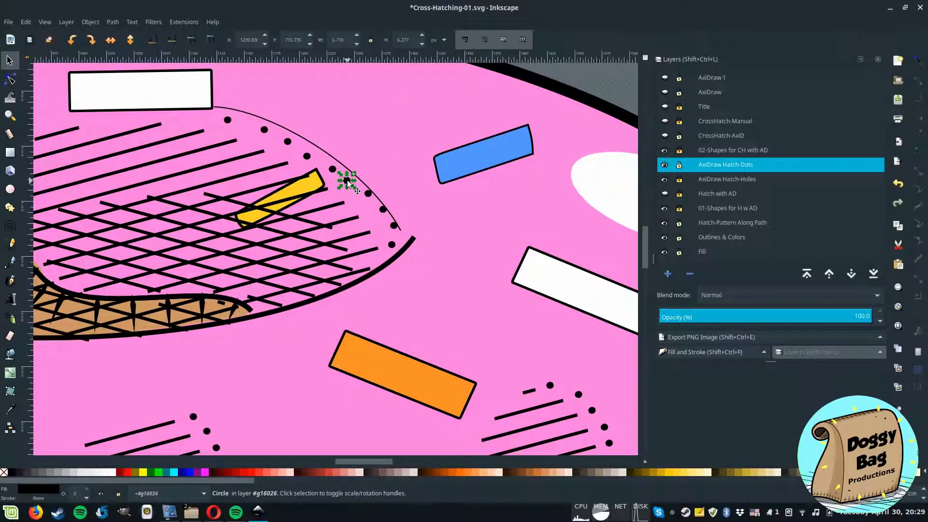
{"action": "scroll", "coordinate": [346, 182], "scroll_direction": "up", "scroll_amount": 1}
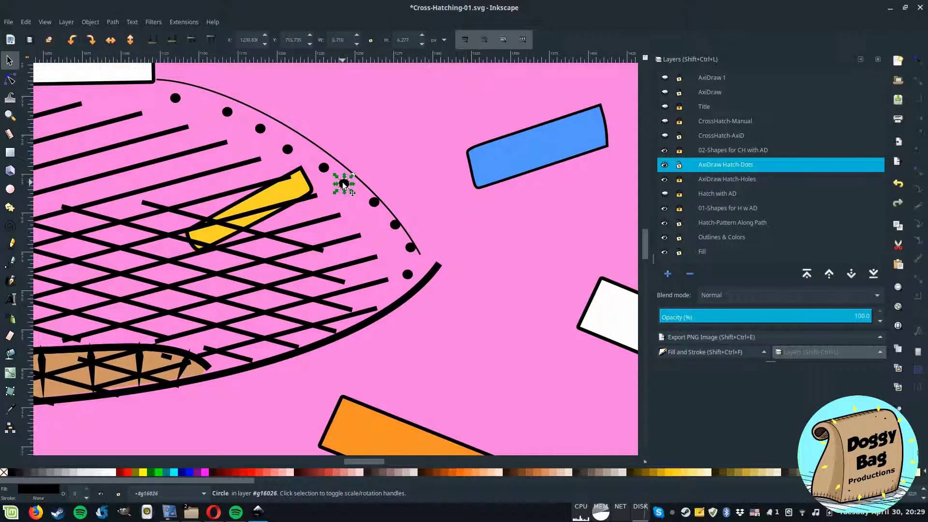
{"action": "left_click", "coordinate": [359, 179]}
{"action": "left_click", "coordinate": [332, 157]}
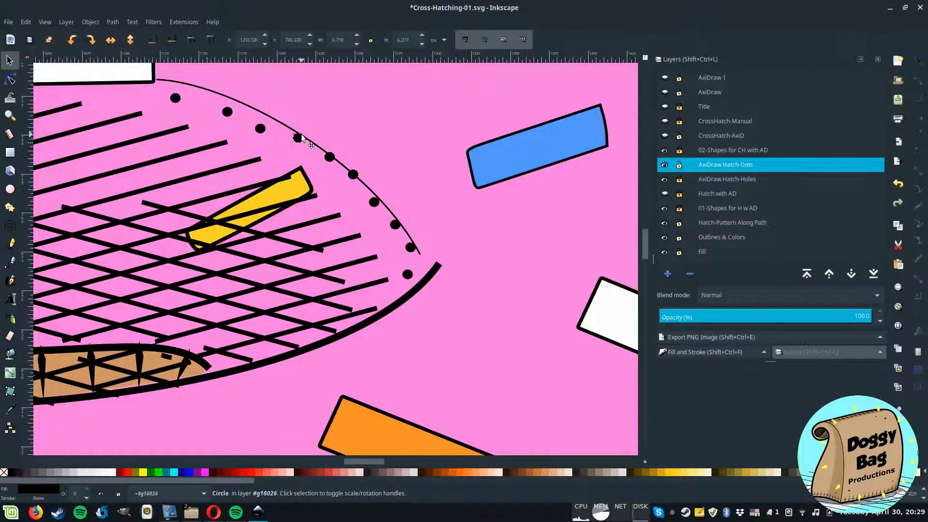
{"action": "left_click", "coordinate": [305, 137]}
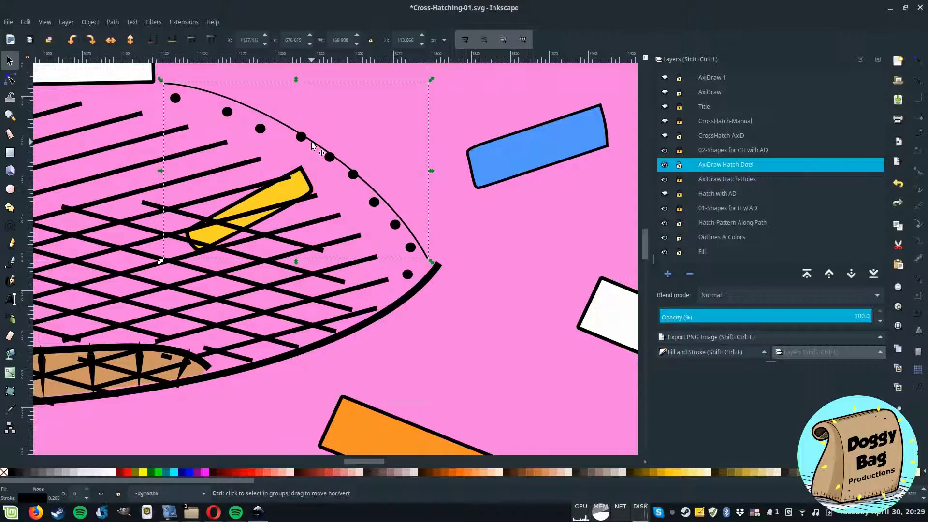
{"action": "key", "text": "ctrl+z"}
Edit the curve's nodes again and select dot groups to realign them onto the curve
{"action": "left_click", "coordinate": [425, 124]}
{"action": "left_click", "coordinate": [300, 136]}
{"action": "left_click", "coordinate": [300, 138]}
{"action": "double_click", "coordinate": [300, 138]}
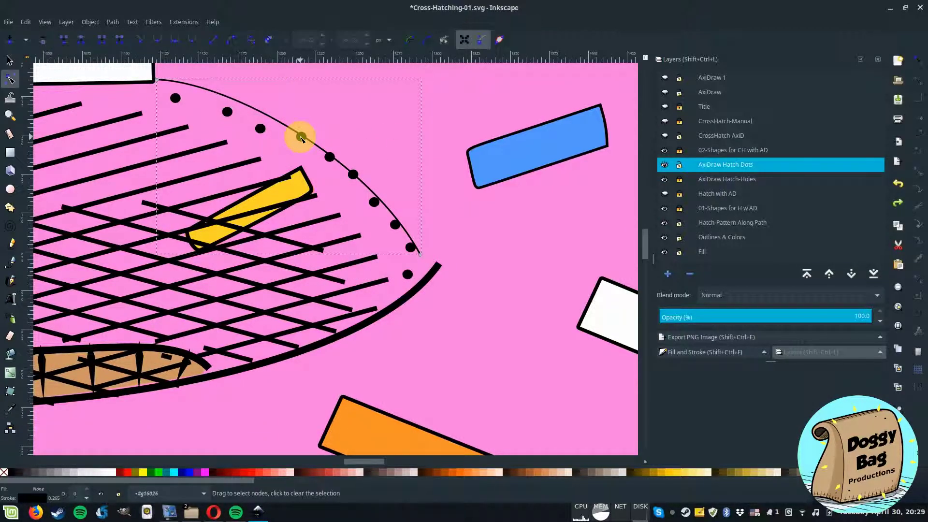
{"action": "left_click", "coordinate": [309, 145]}
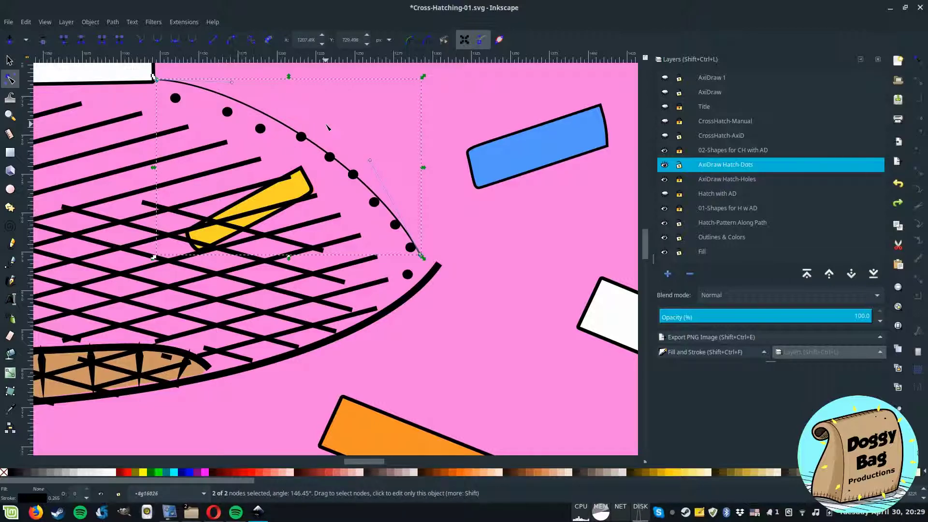
{"action": "key", "text": "F1"}
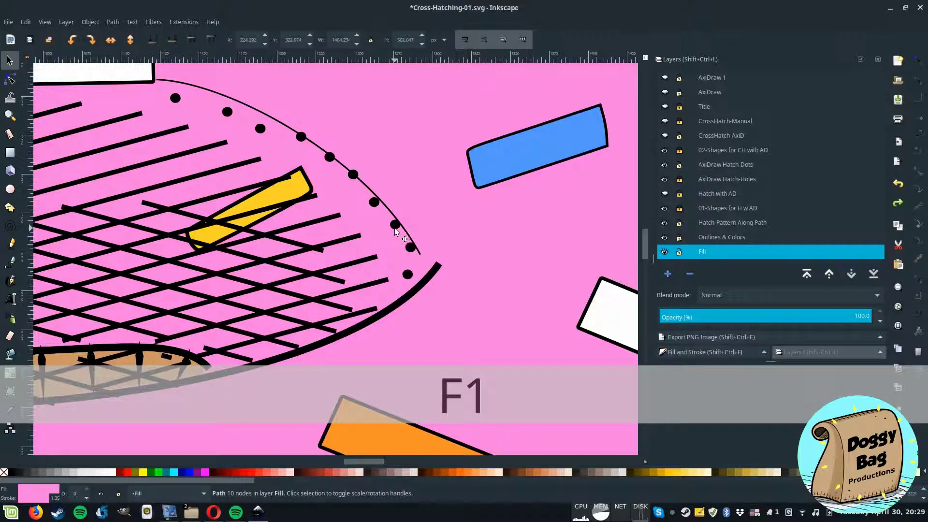
{"action": "left_click", "coordinate": [410, 276]}
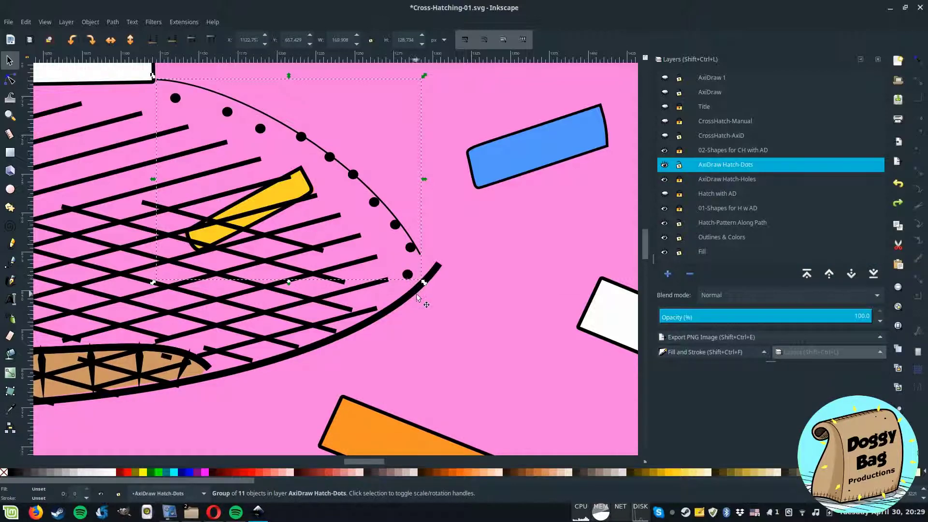
{"action": "left_click", "coordinate": [425, 301]}
{"action": "left_click", "coordinate": [409, 276]}
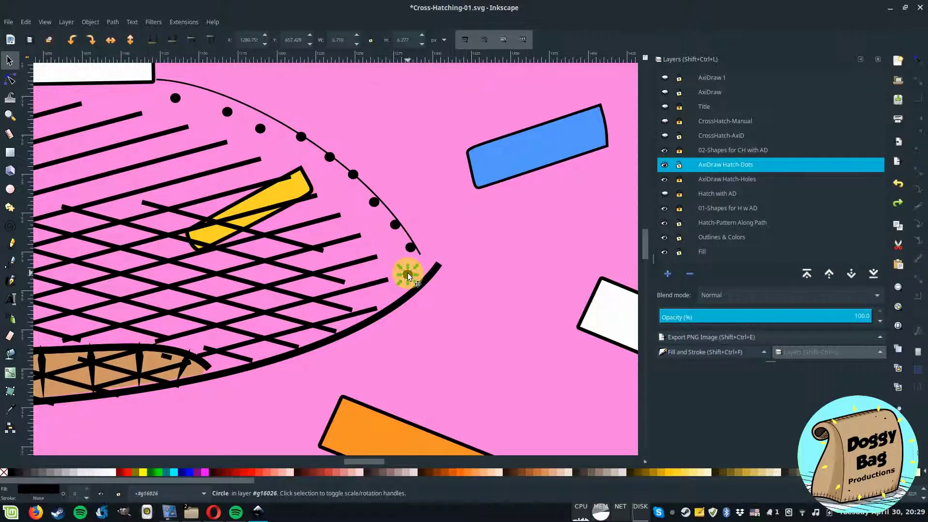
{"action": "double_click", "coordinate": [261, 130]}
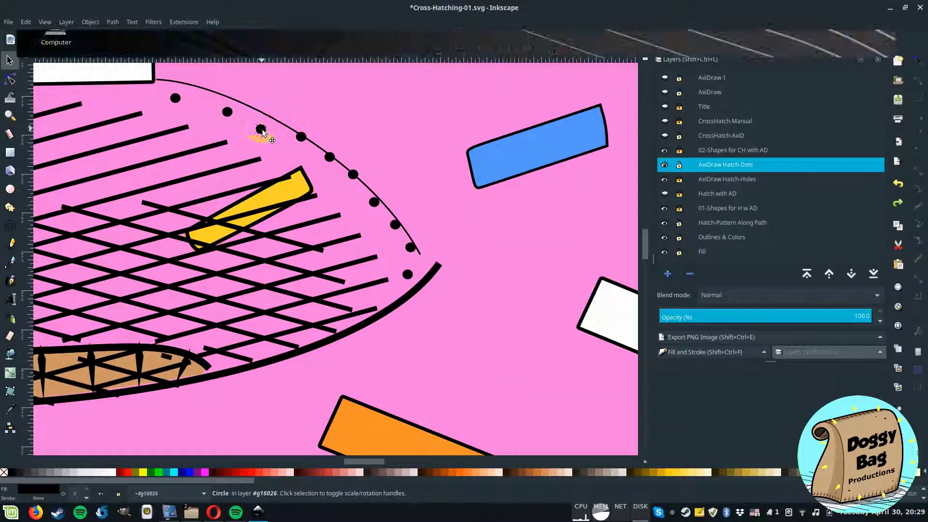
{"action": "left_click", "coordinate": [301, 138]}
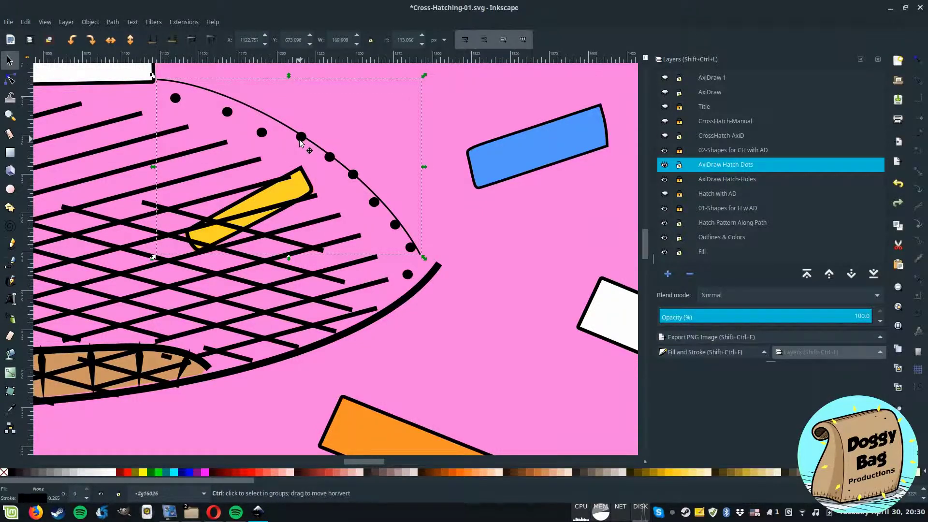